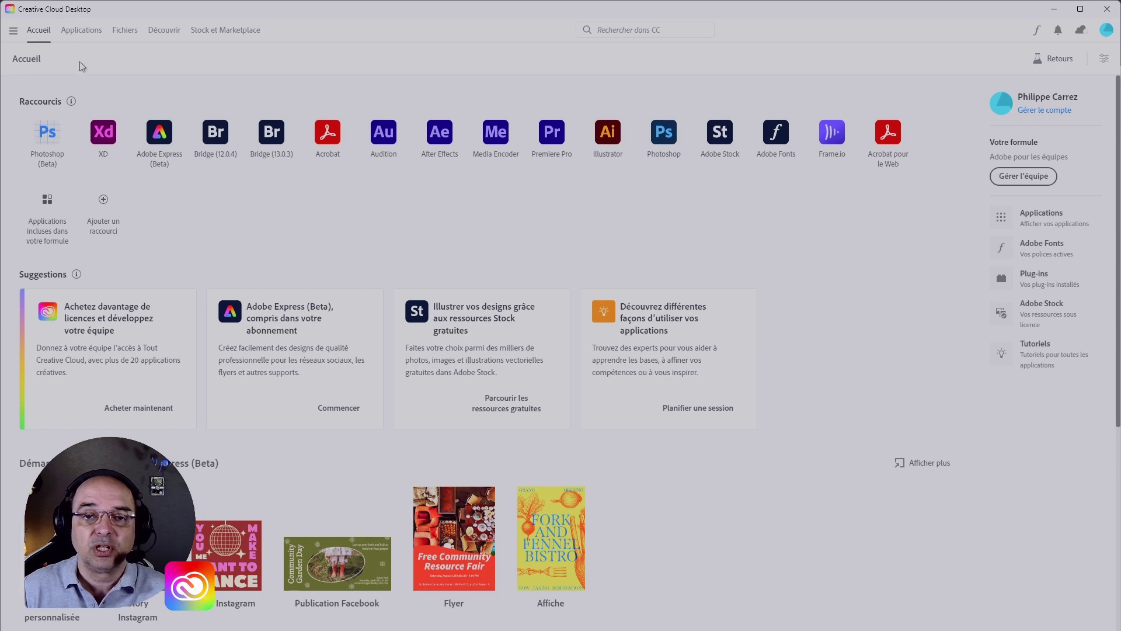
Show the installed apps, then the Applications Beta list, in Creative Cloud Desktop
left_click(81, 30)
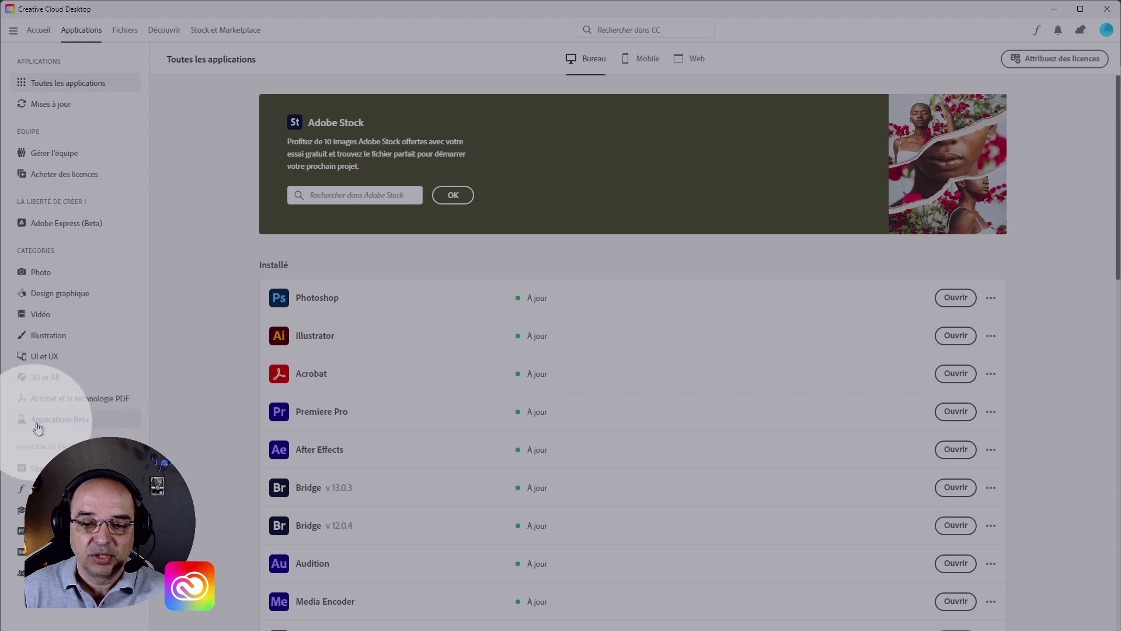
left_click(61, 420)
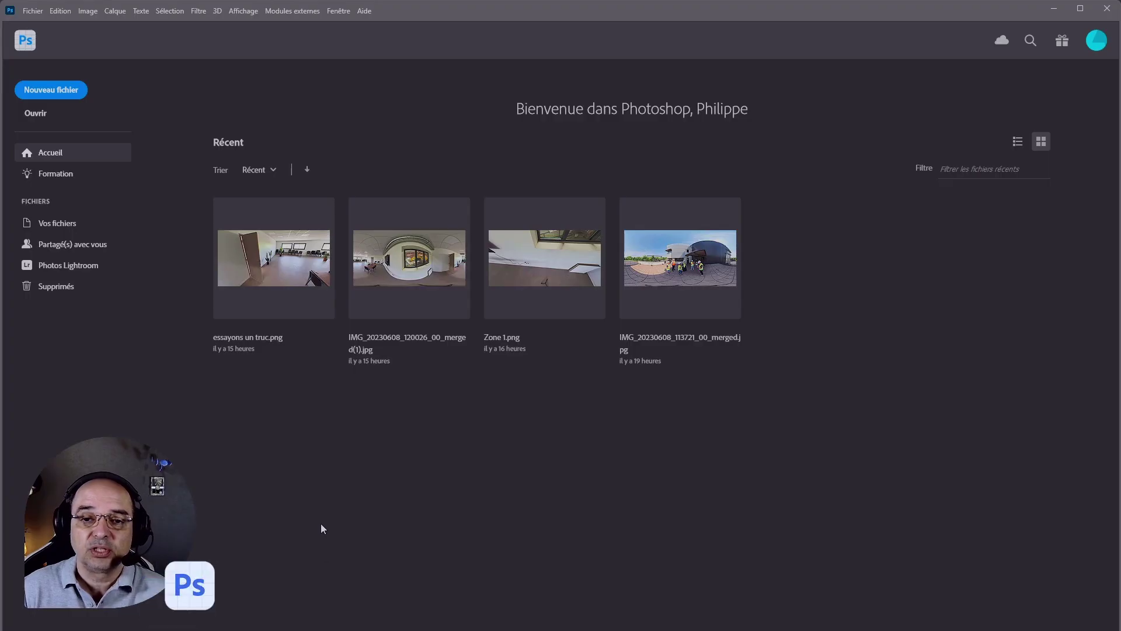
Open the IMG_2.jpg office panorama and zoom in on it
left_click(32, 112)
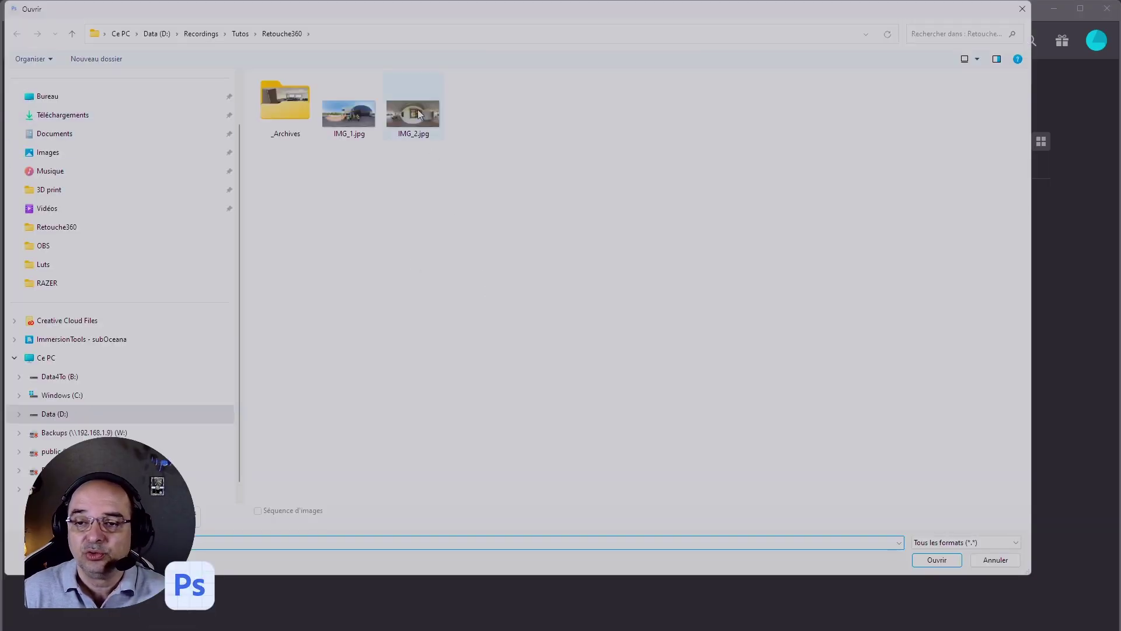
double_click(418, 113)
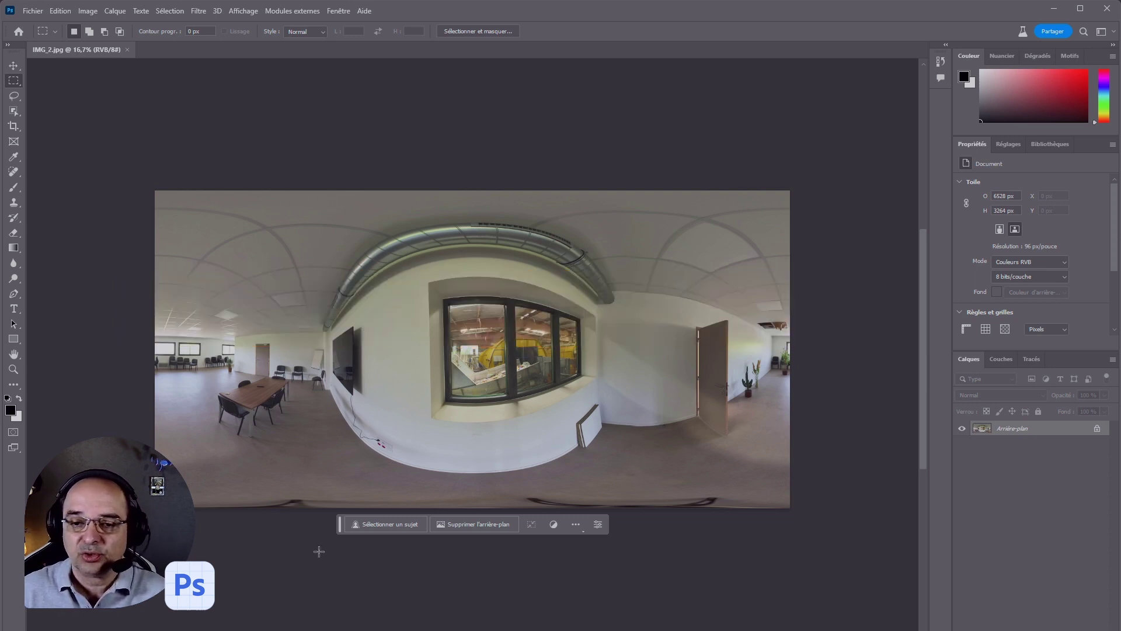
key("z")
left_click_drag(374, 442, 408, 477)
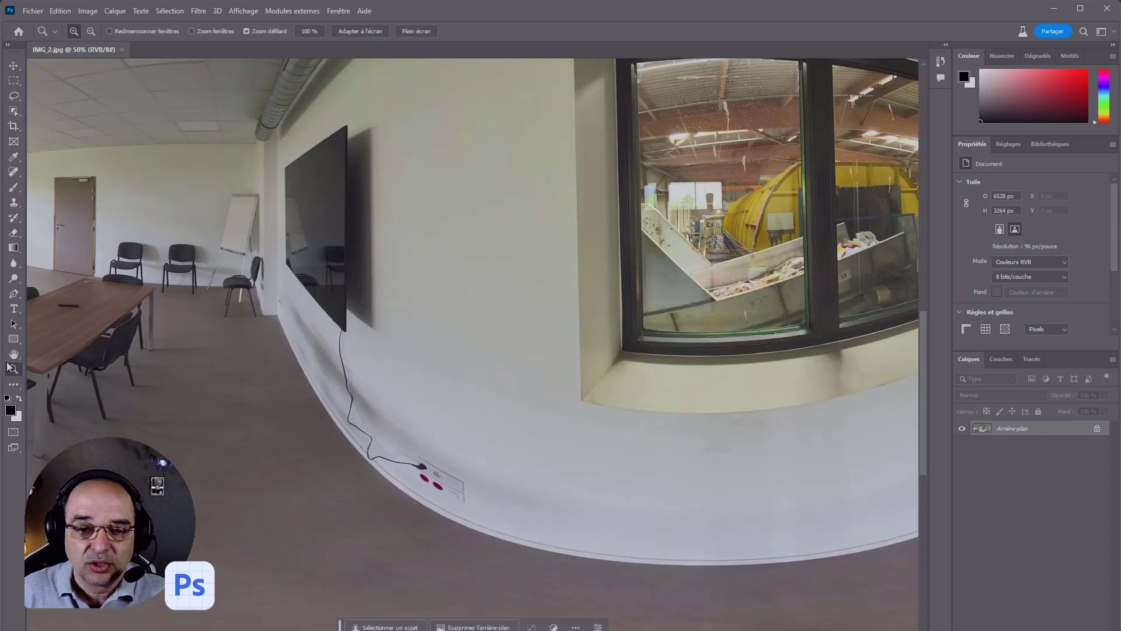
Pan past the window and open door, back to the cable below the screen
left_click(15, 354)
left_click_drag(899, 409, 633, 416)
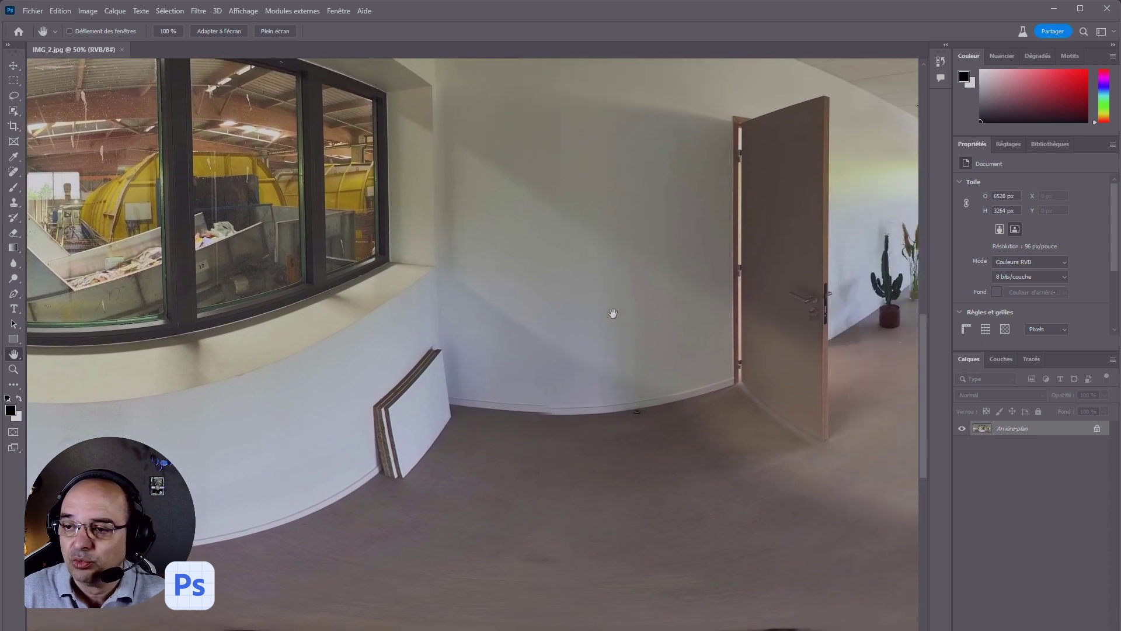
left_click_drag(759, 279, 478, 376)
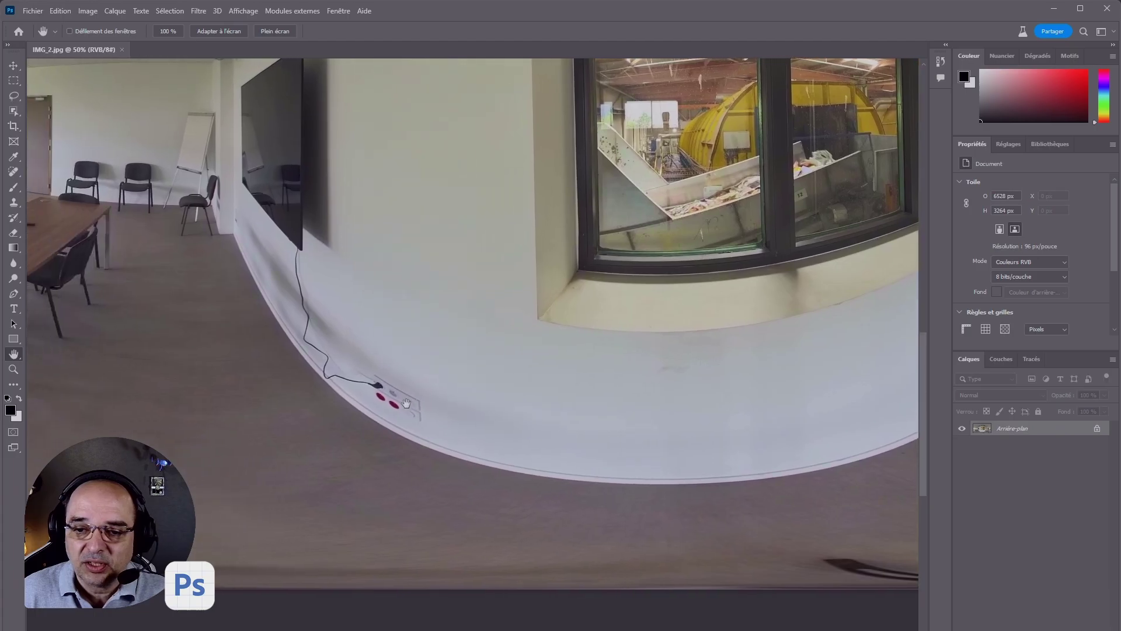
mouse_move(303, 388)
left_mouse_down()
mouse_move(422, 413)
mouse_move(485, 445)
mouse_move(461, 436)
left_mouse_up()
Select the wall cable and outlet and generative-fill them with the prompt 'remove cable'
key("m")
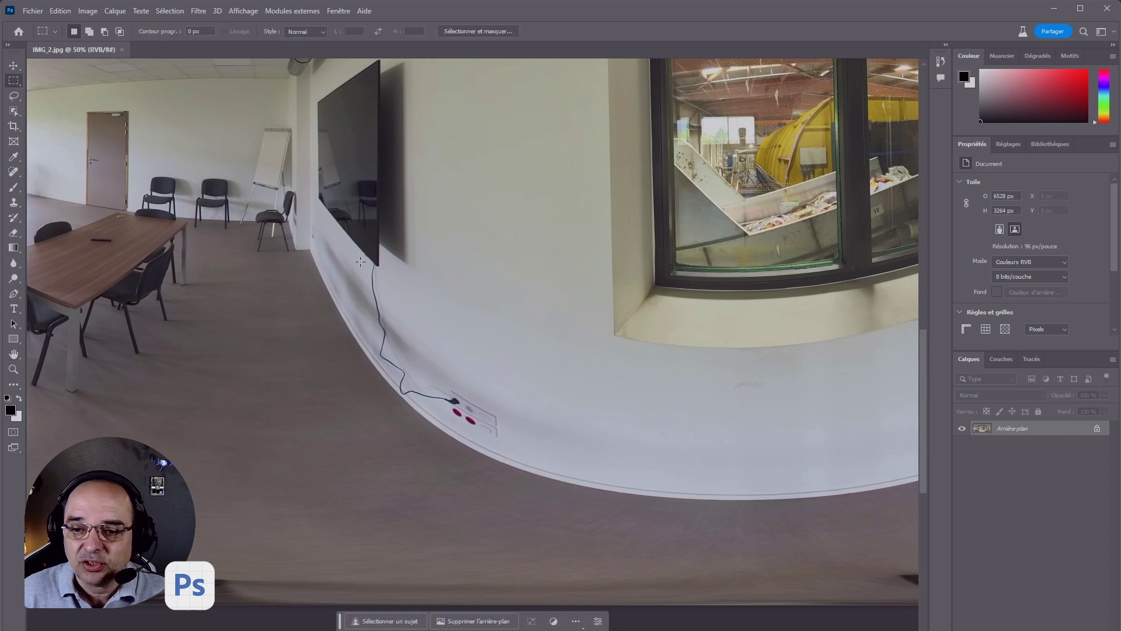
left_click_drag(362, 262, 457, 419)
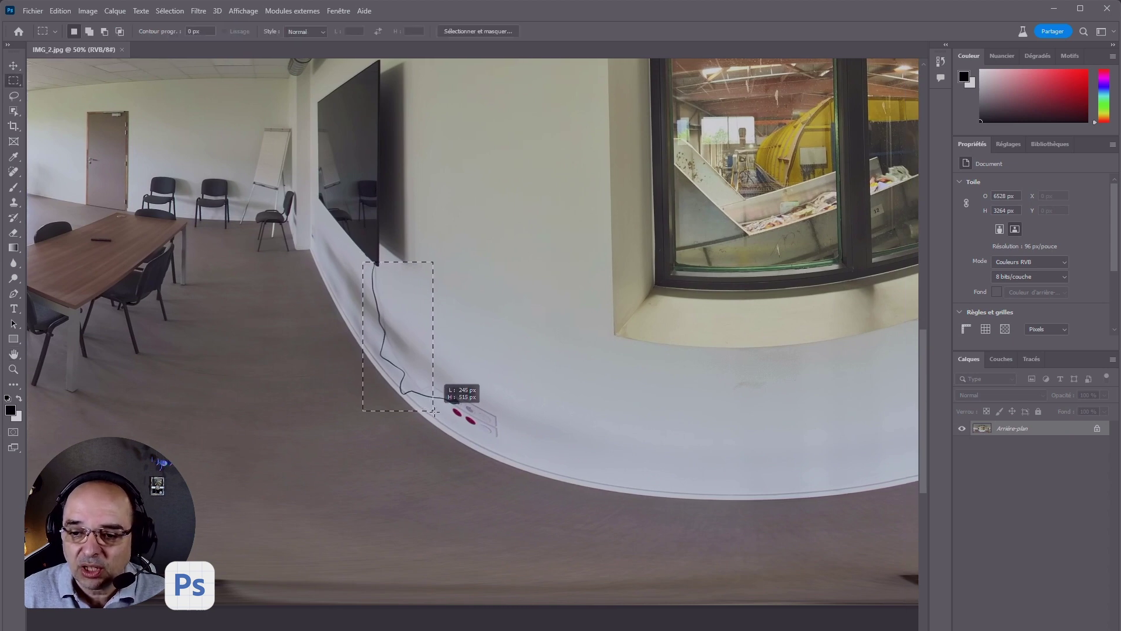
left_click_drag(457, 419, 509, 447)
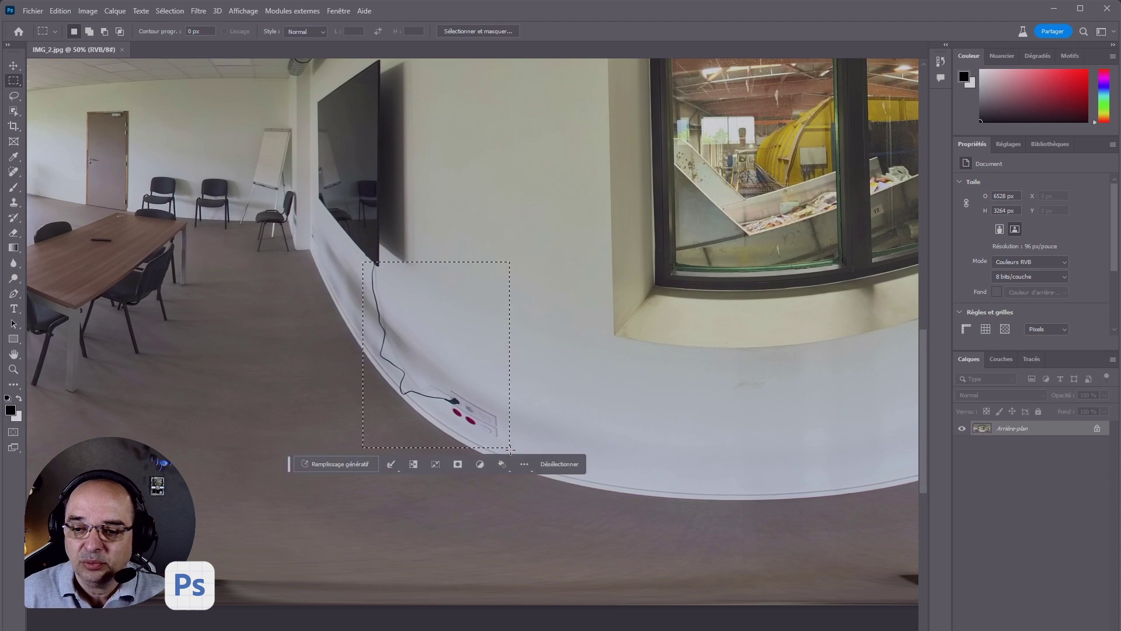
left_click(347, 463)
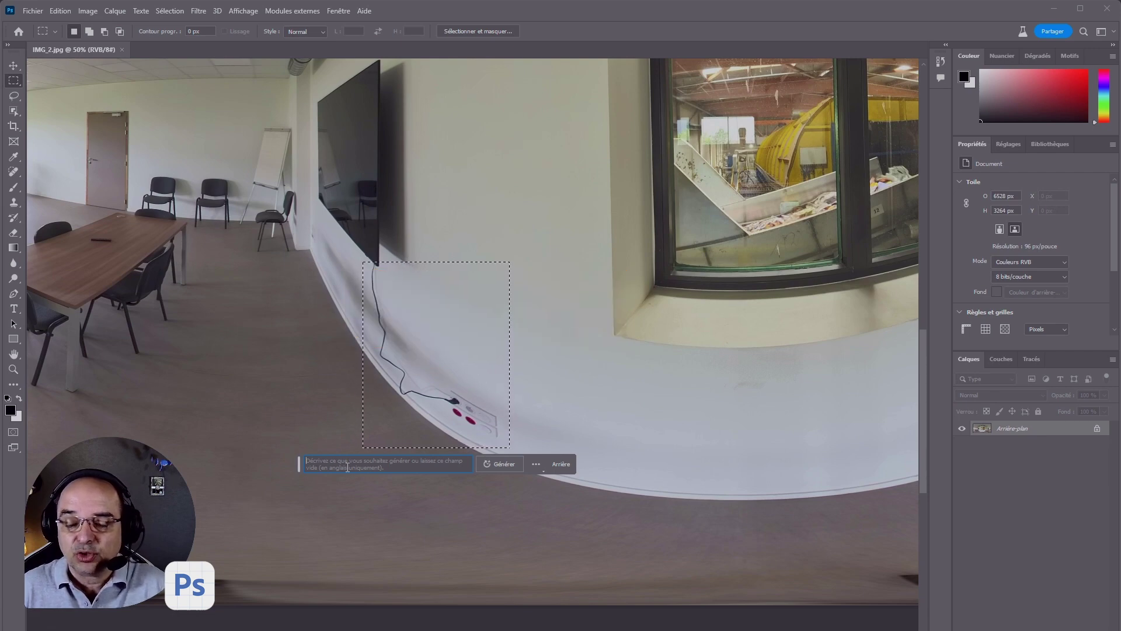
type("remove ")
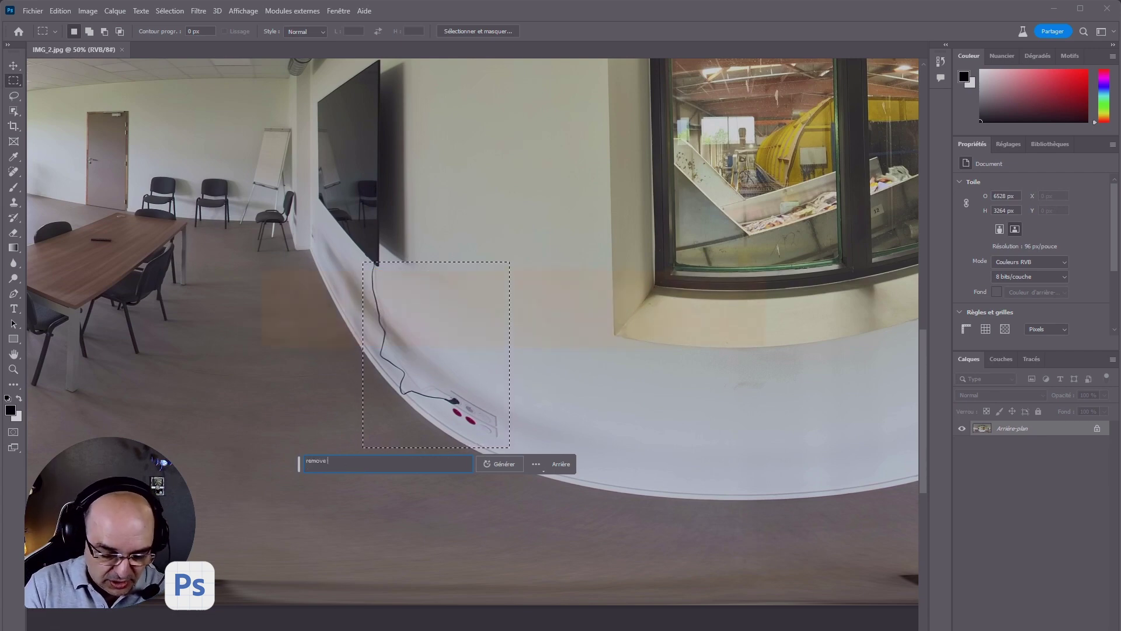
type("cable")
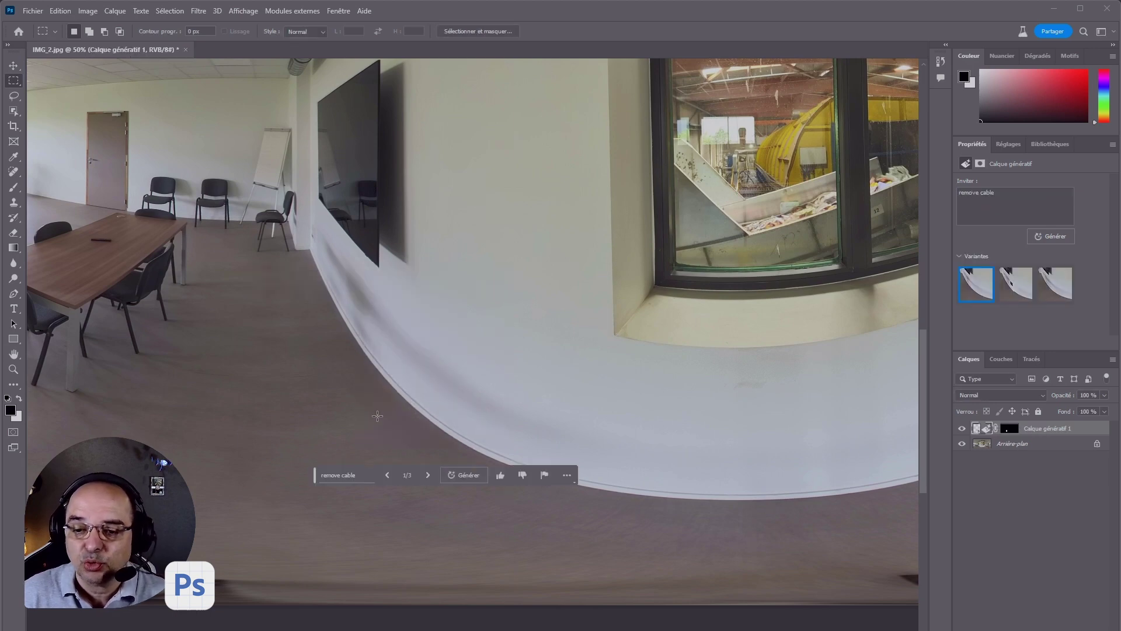
Compare the three generated variants and keep variant 1/3
left_click(429, 475)
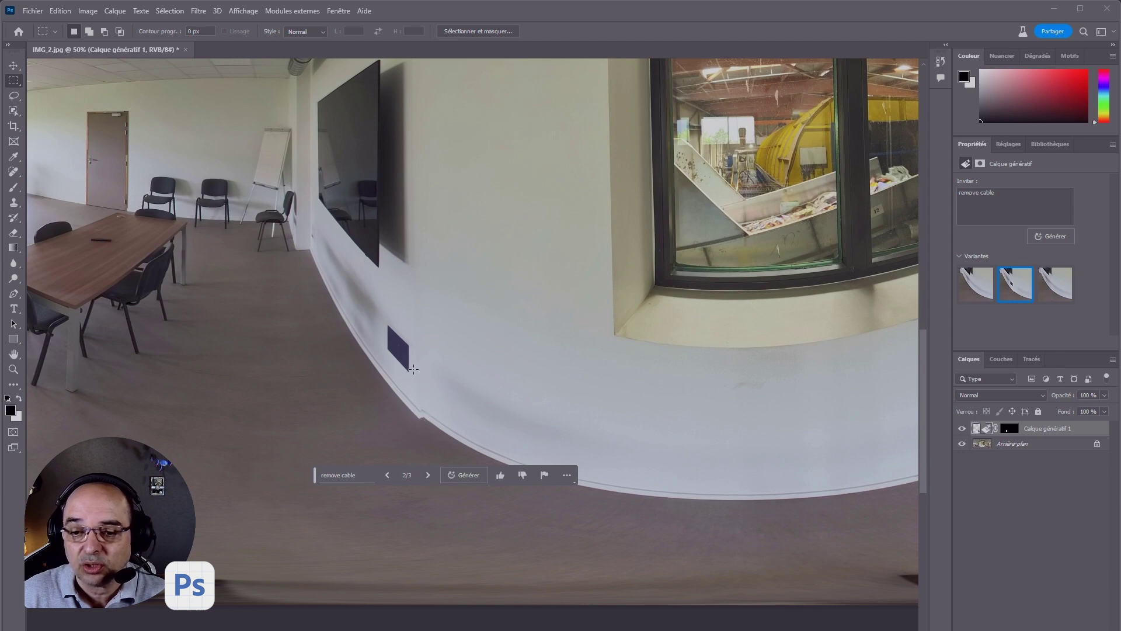
left_click(428, 475)
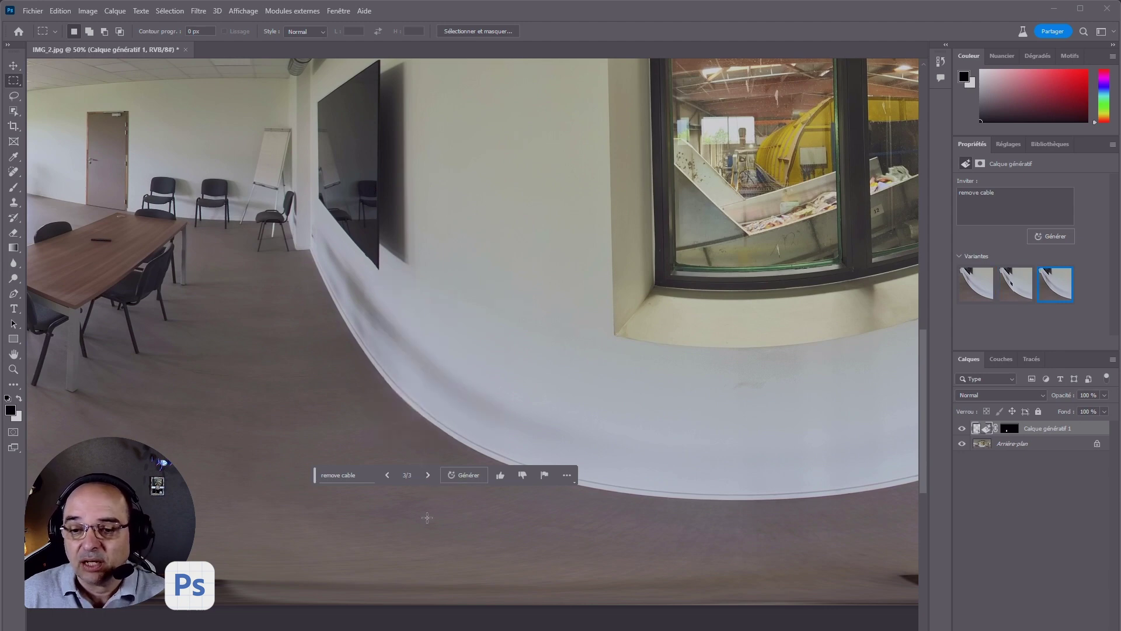
left_click(387, 475)
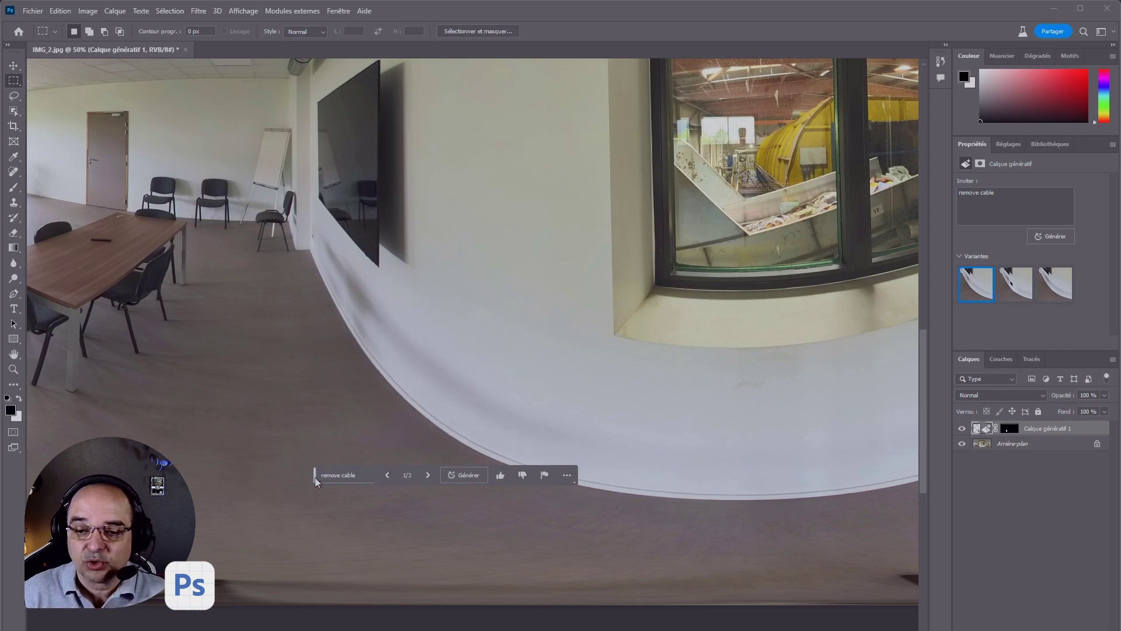
left_click_drag(313, 480, 161, 486)
left_click_drag(321, 412, 488, 401)
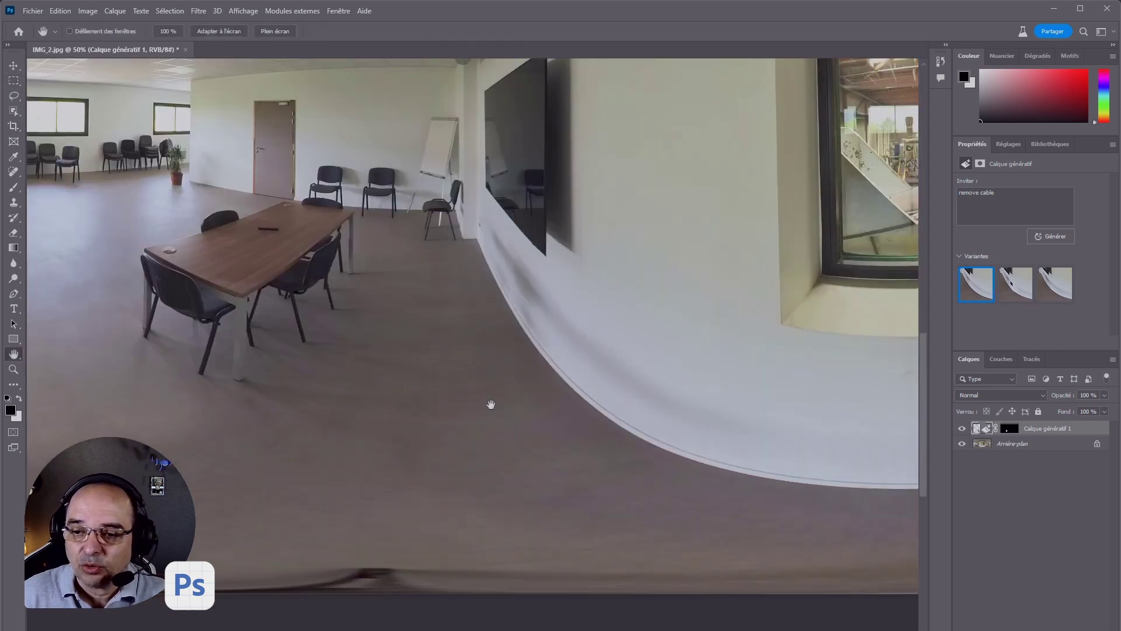
left_click_drag(706, 384, 371, 380)
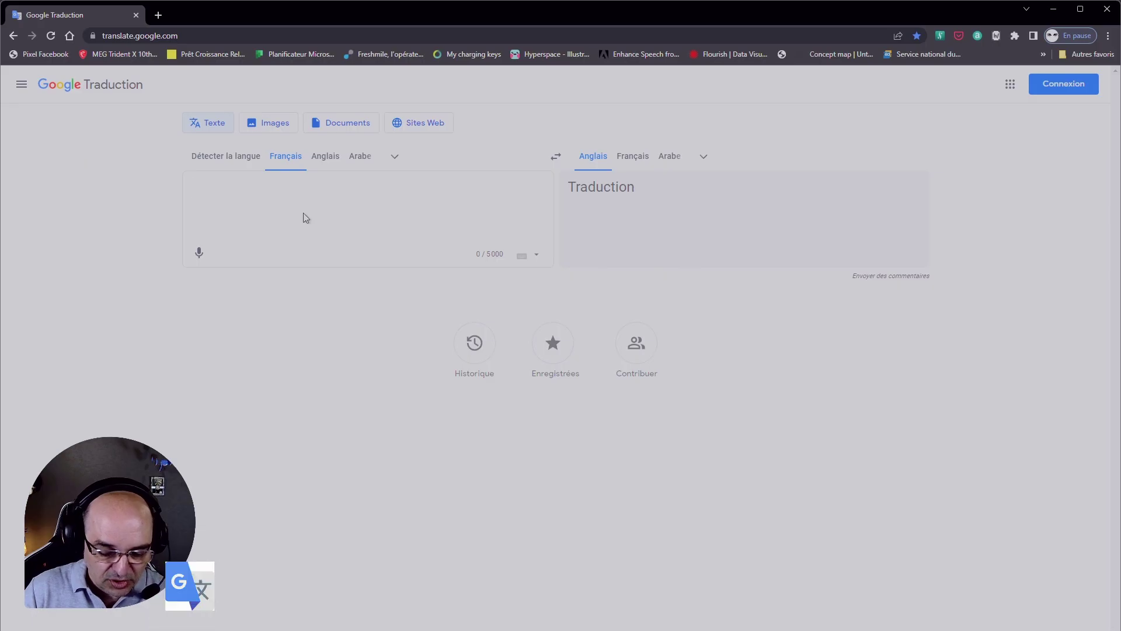
Translate 'enlève les plaques contre le mur' from French into English
type("enlève ")
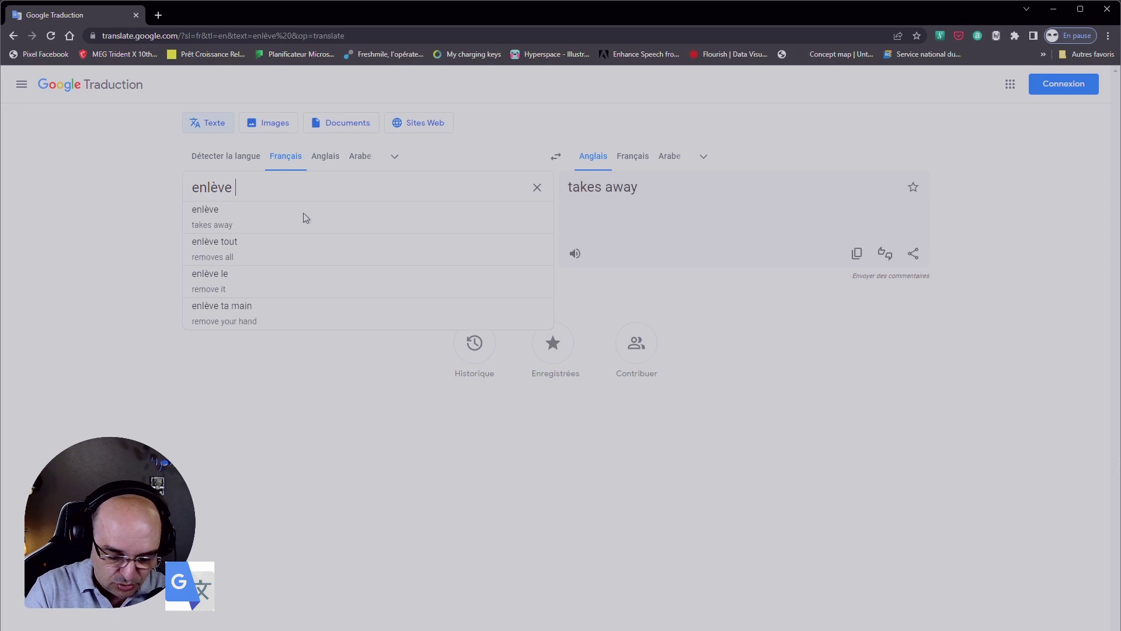
type("les")
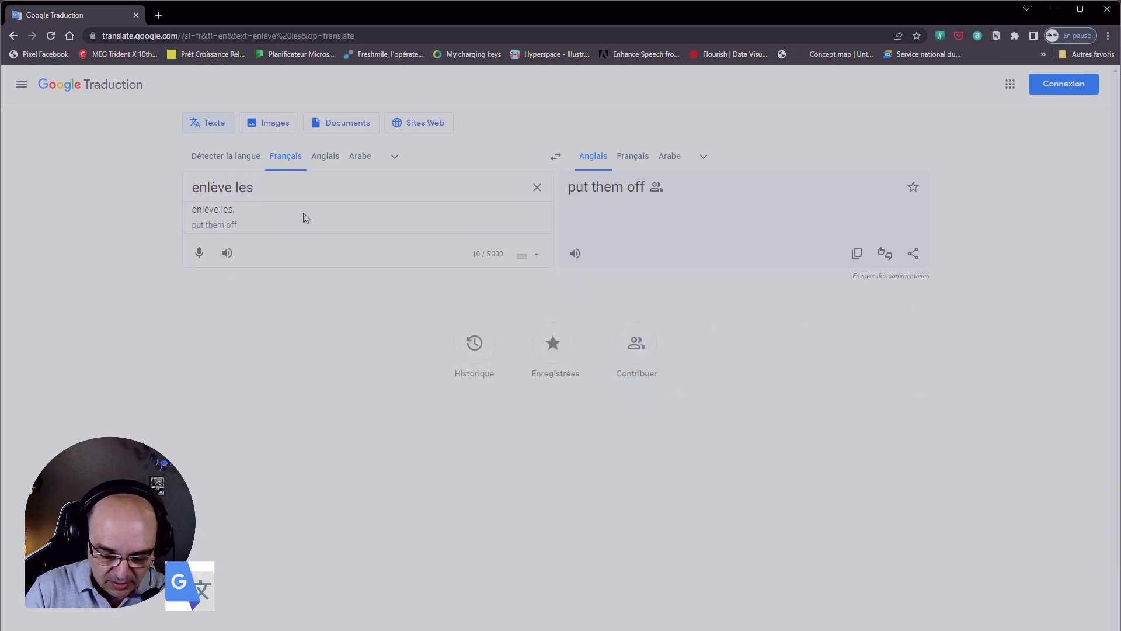
type(" plaques contre")
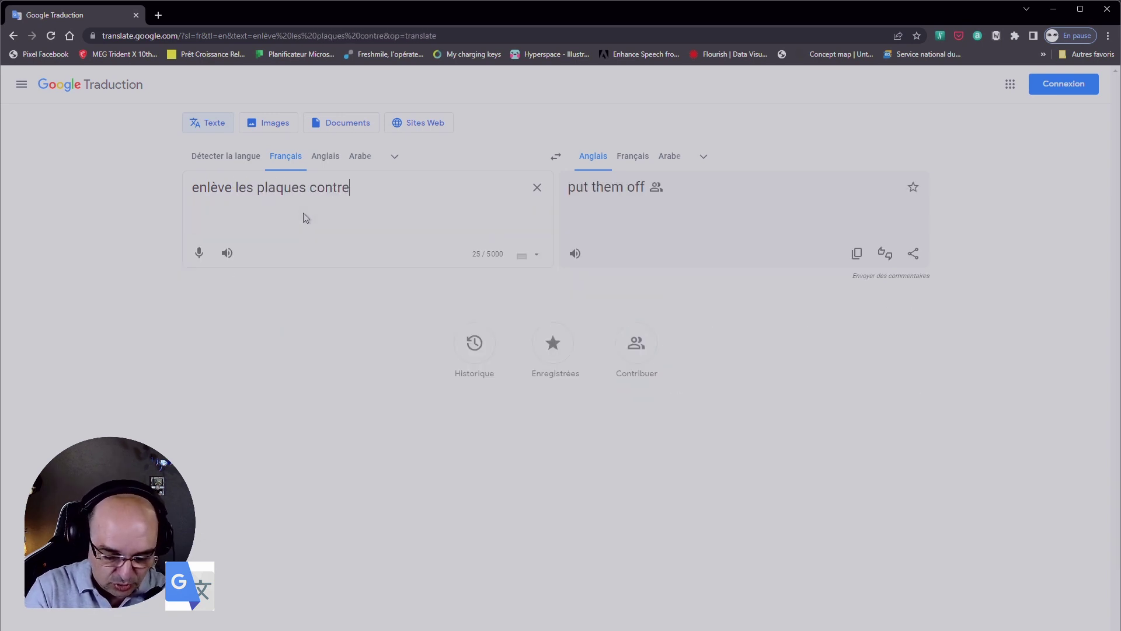
type(" le mur")
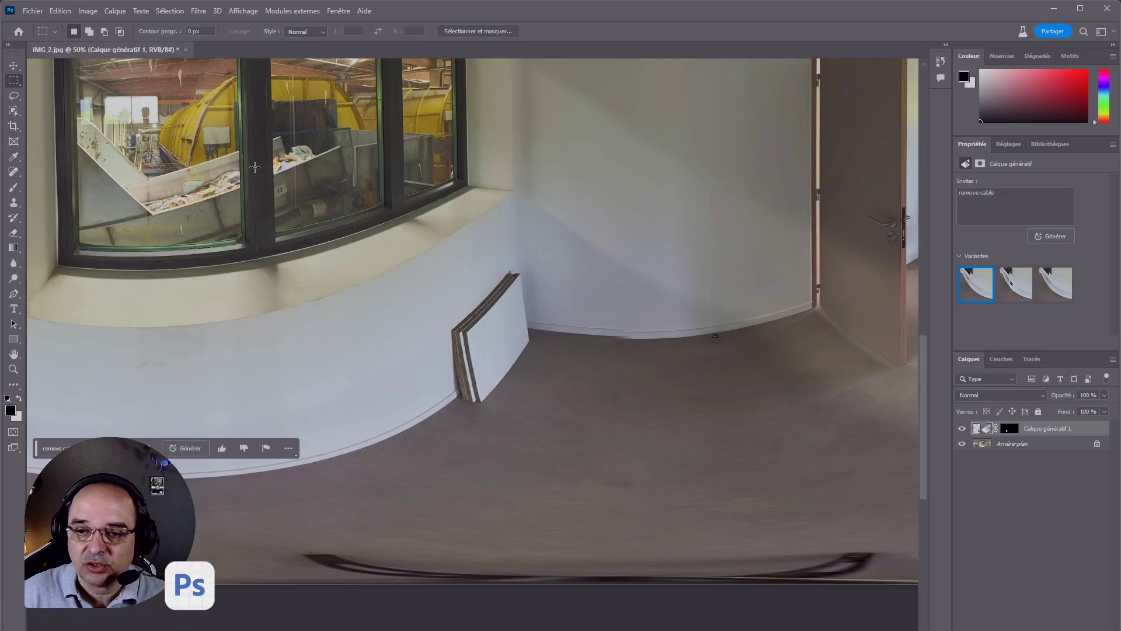
Select the leaning boards and generate a fill using the pasted English prompt
left_click_drag(285, 155, 743, 474)
left_click(409, 490)
type("remove the plates against the wall")
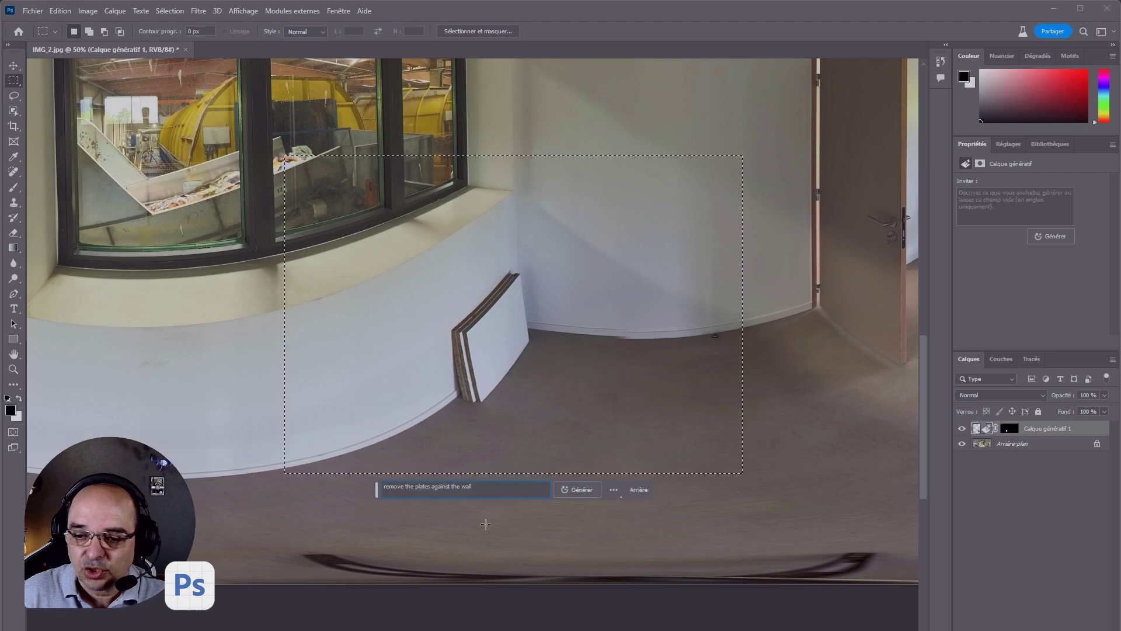
left_click(569, 489)
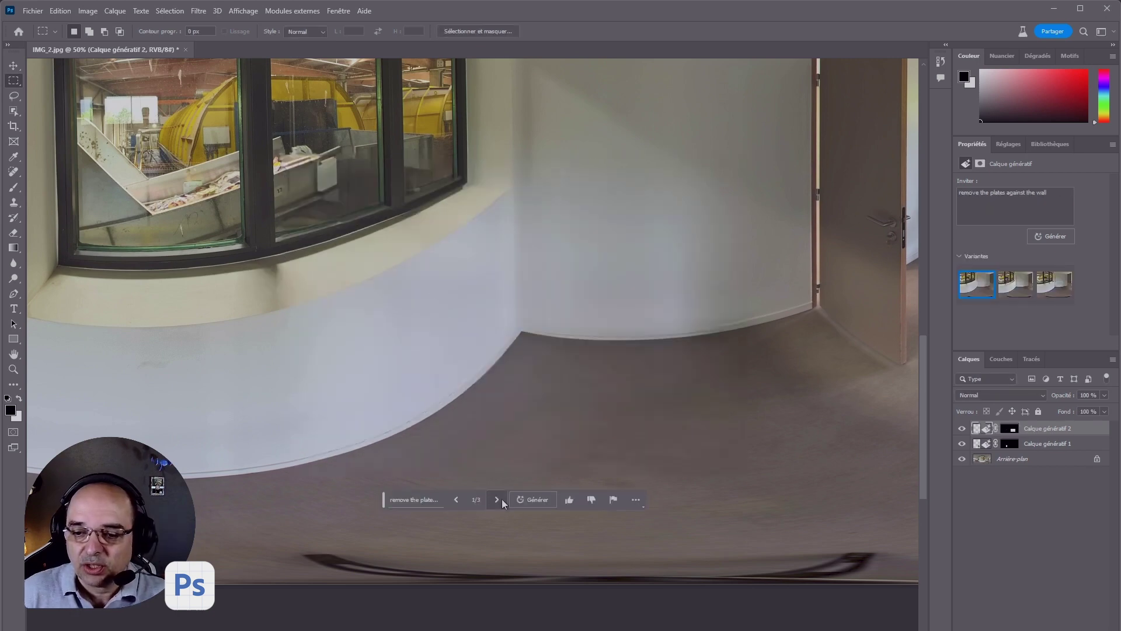
Browse the three board-removal variants and return to variant 1/3
left_click(497, 500)
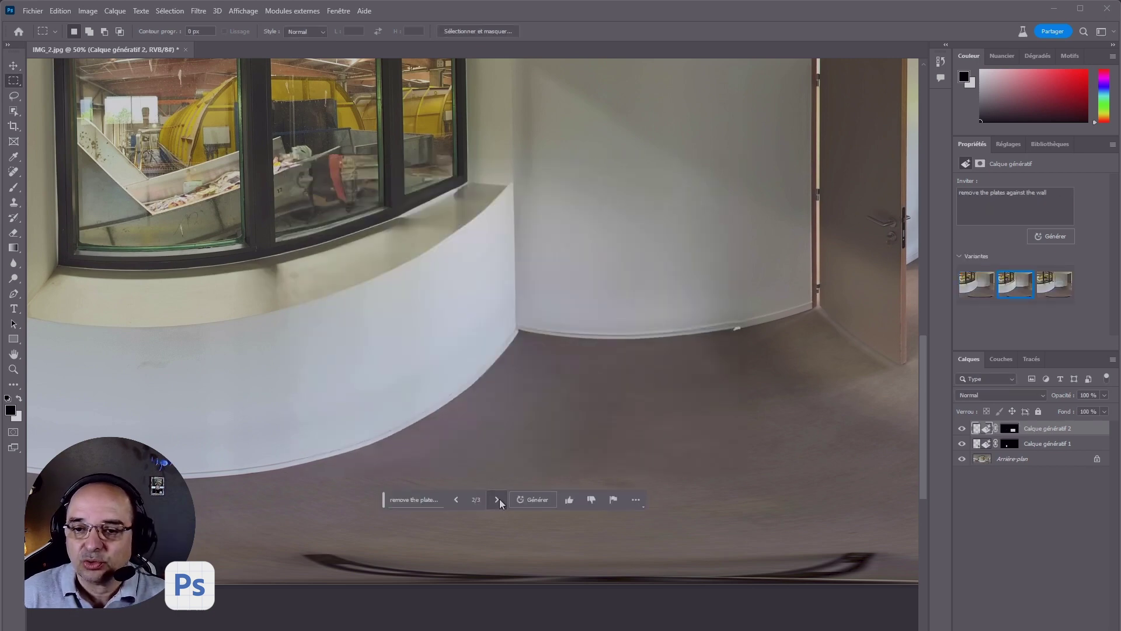
left_click(497, 499)
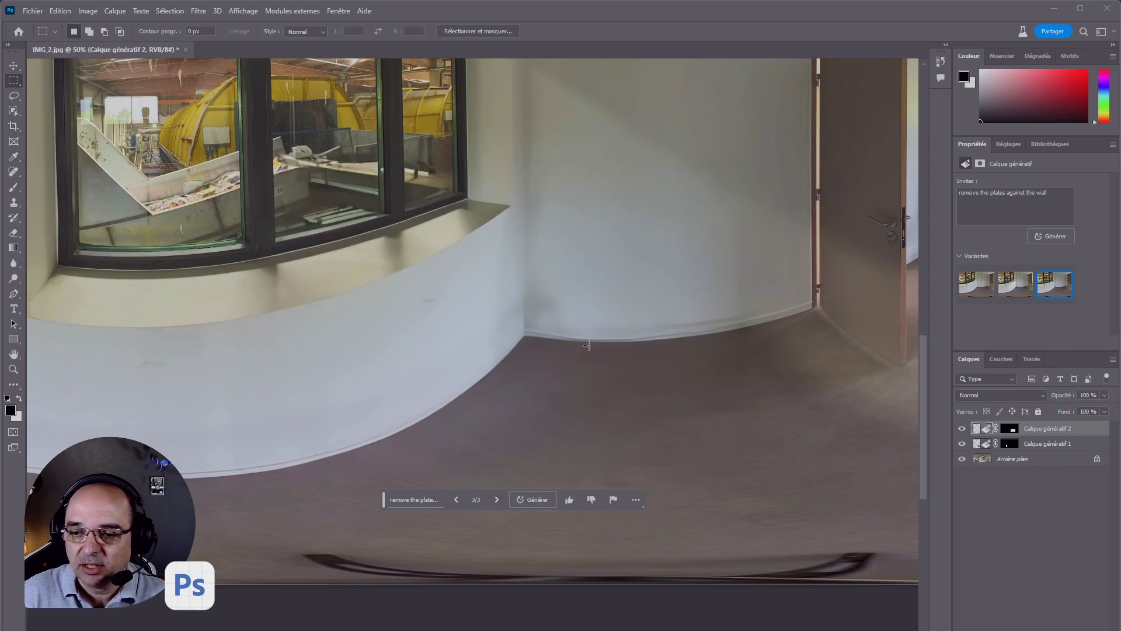
key("ctrl")
key("ctrl")
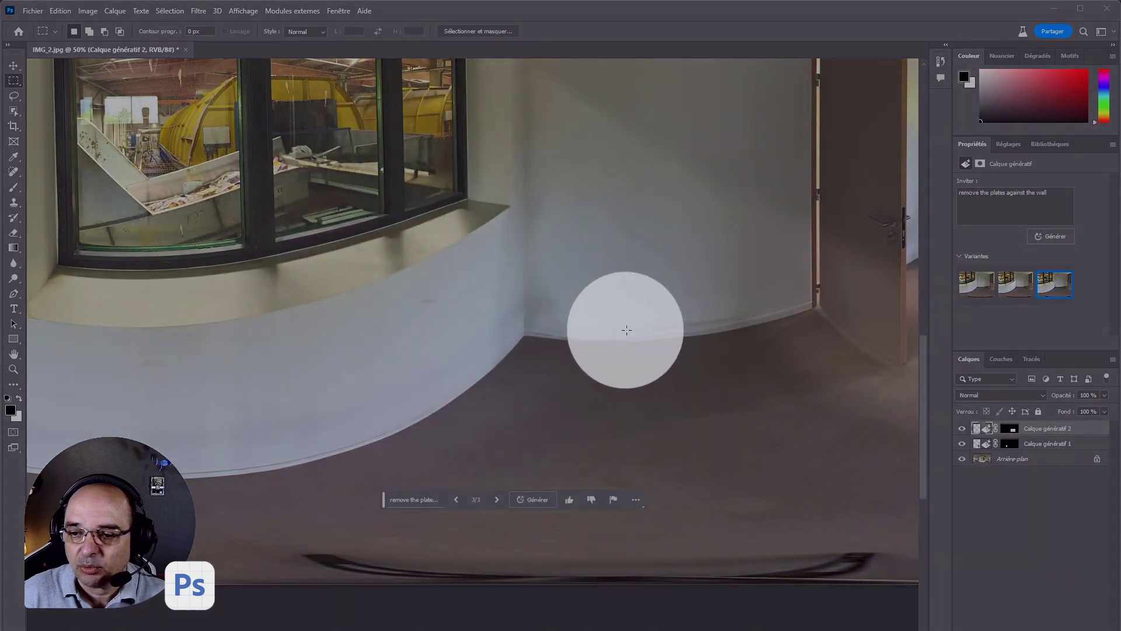
left_click(456, 500)
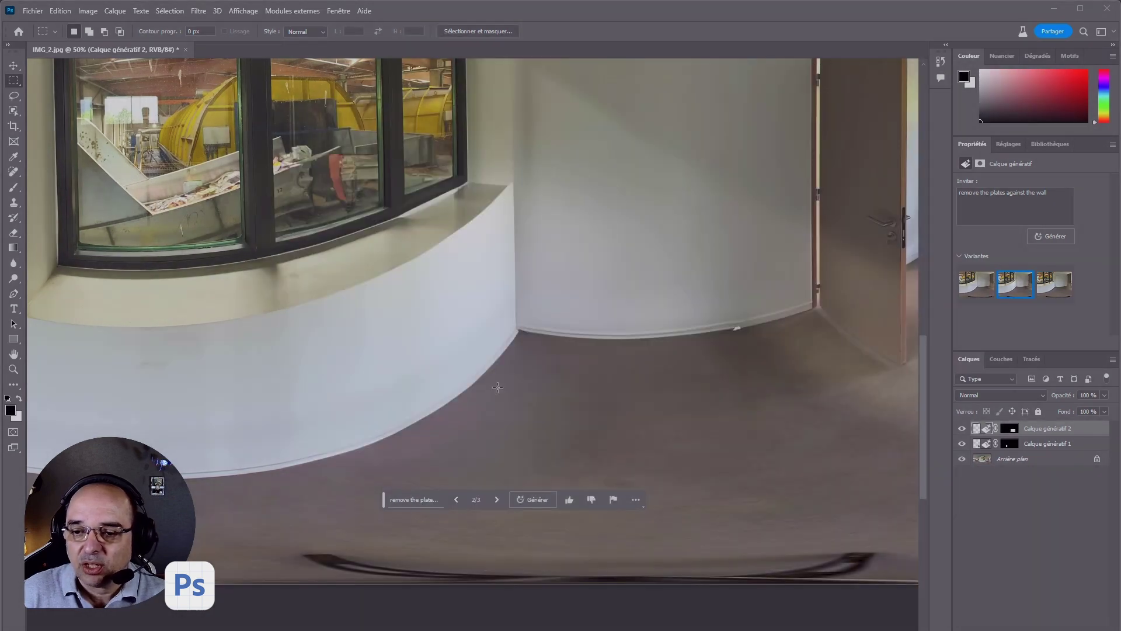
left_click(457, 499)
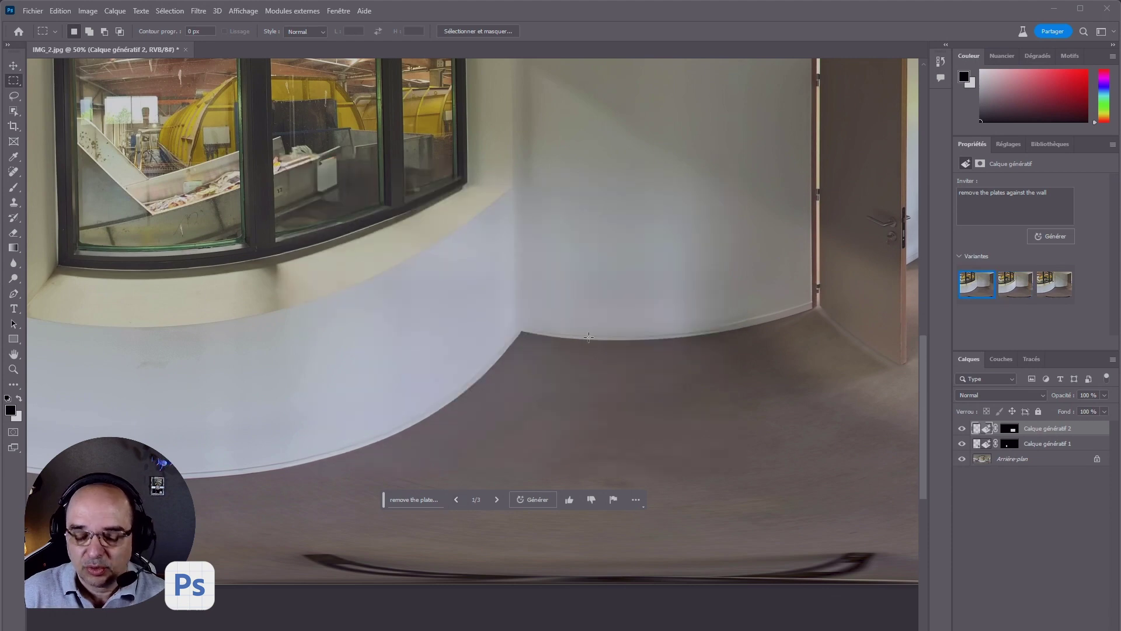
Select the ceiling hole above the corridor and generative-fill it with 'clean the tiles'
key("h")
left_click_drag(496, 243, 130, 296)
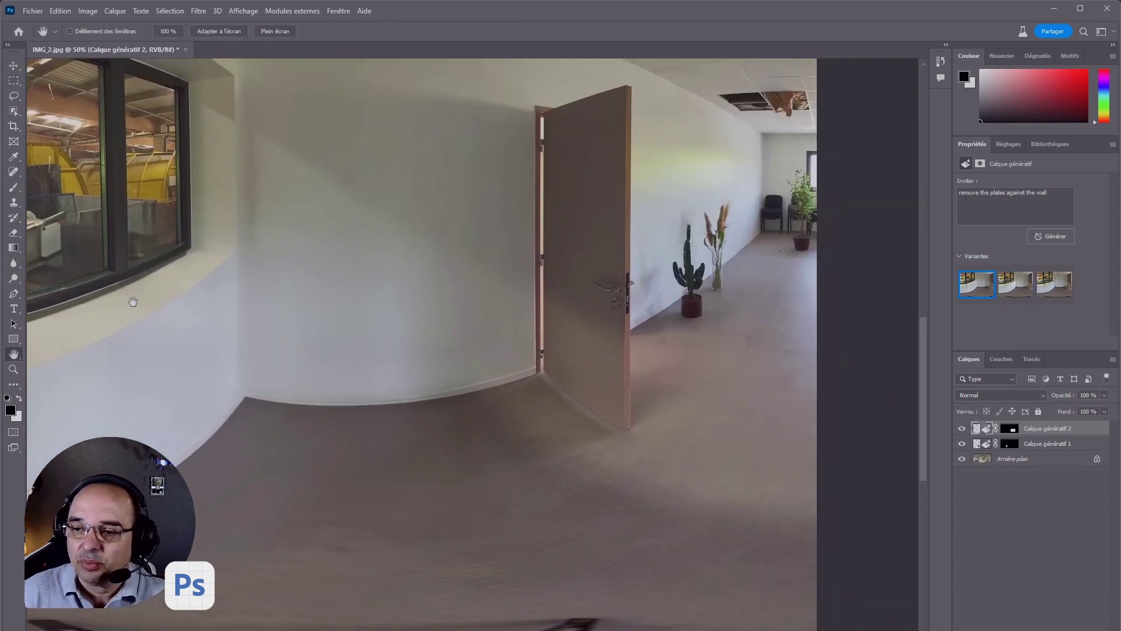
mouse_move(584, 292)
left_mouse_down()
mouse_move(556, 275)
mouse_move(718, 267)
left_mouse_up()
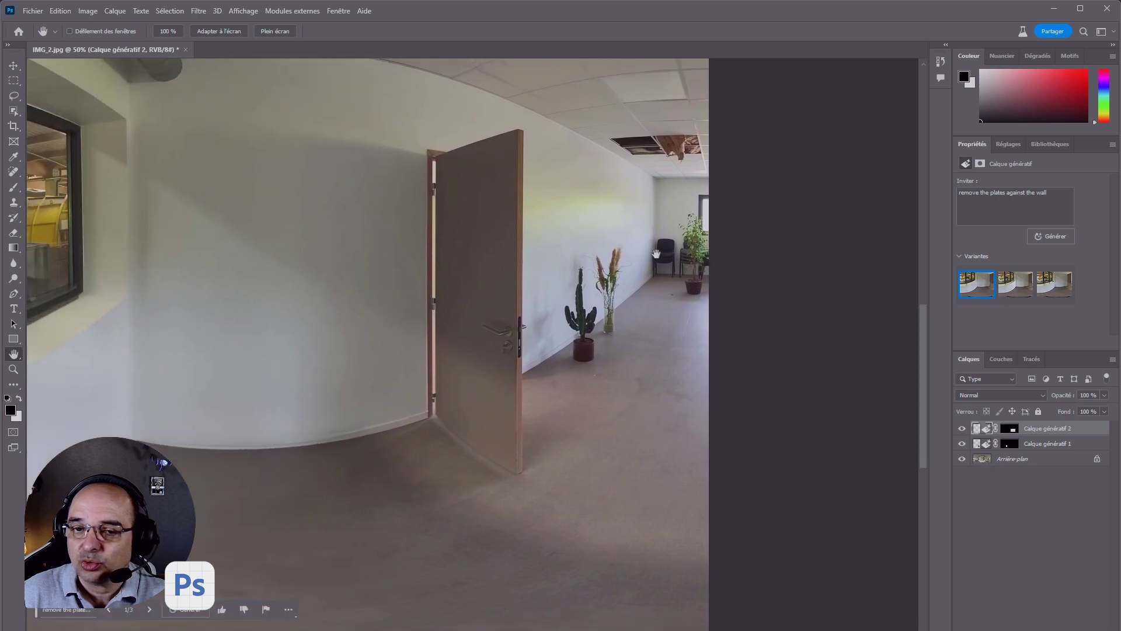
key("m")
left_click_drag(588, 99, 708, 194)
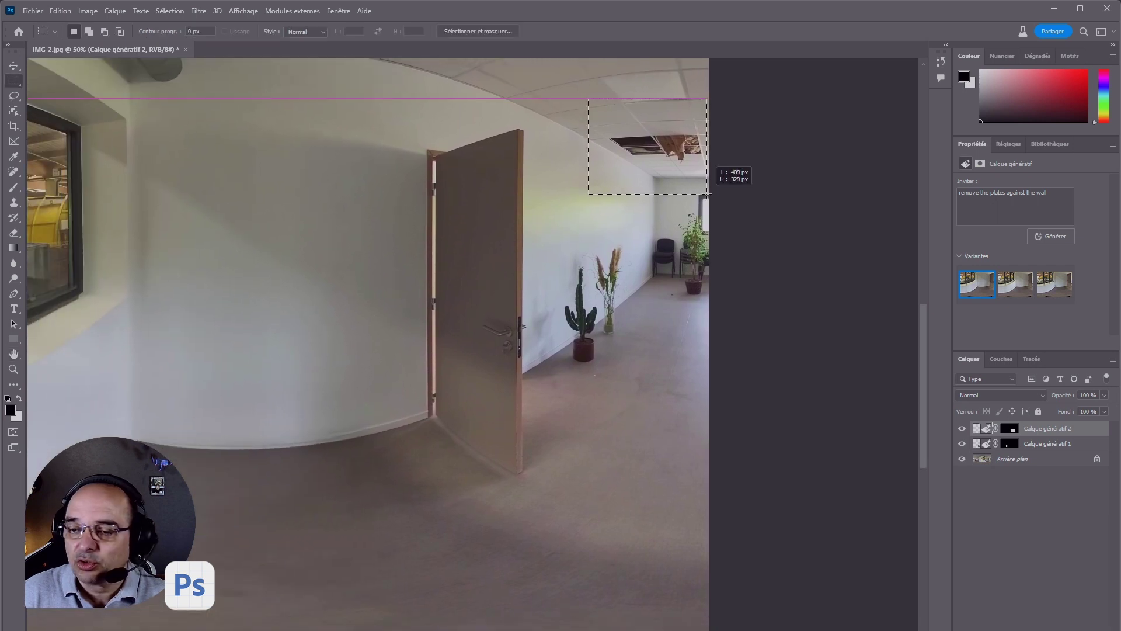
left_click(546, 211)
type("clea")
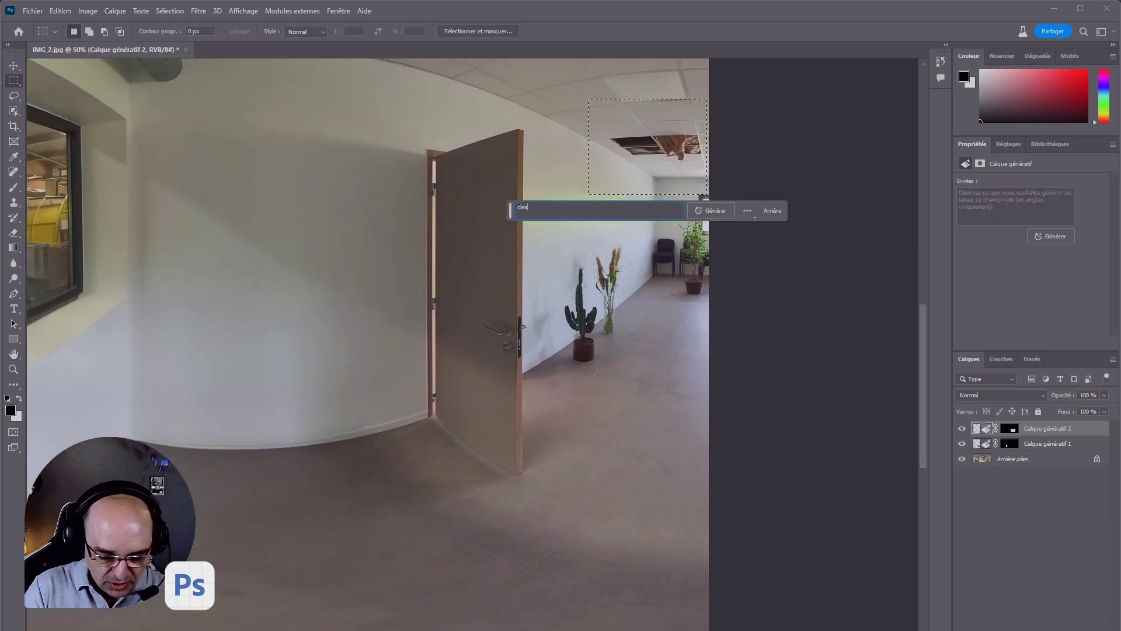
type("n the tiles")
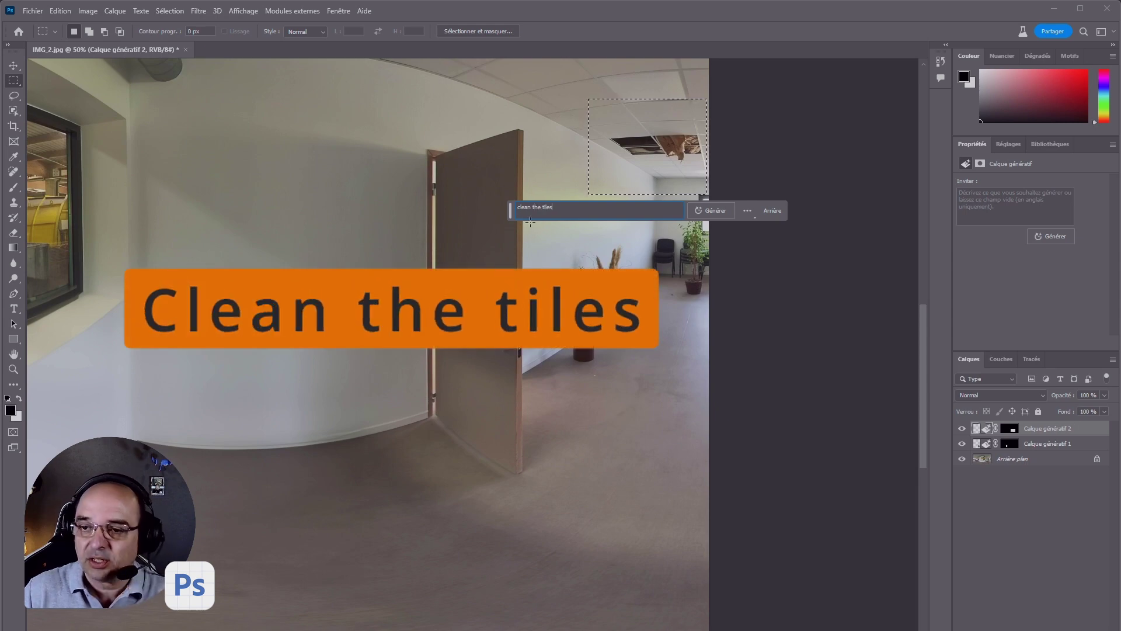
left_click(710, 212)
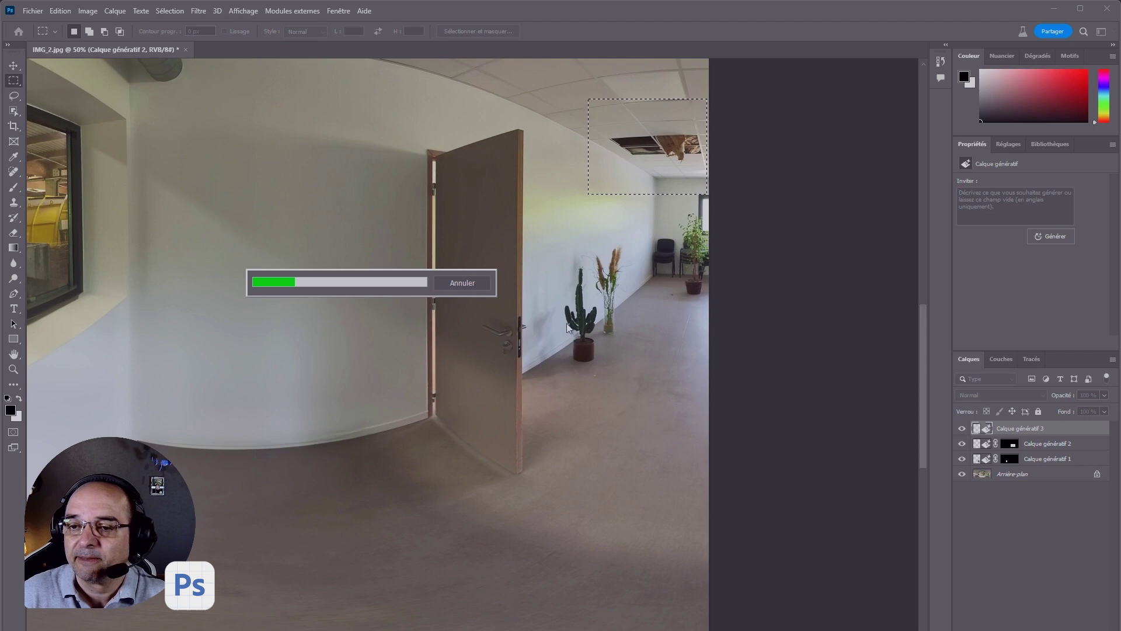
left_click(14, 369)
Zoom into the repaired ceiling, keep the first variant without a lamp, and fit the view
left_click(685, 141)
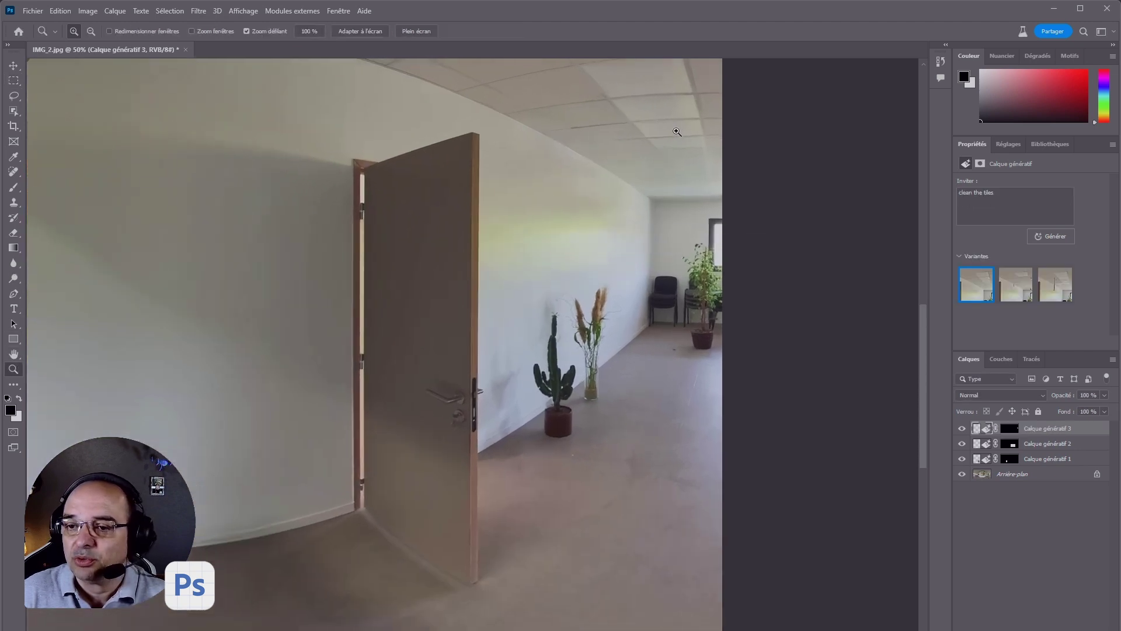
left_click(684, 140)
left_click(661, 332)
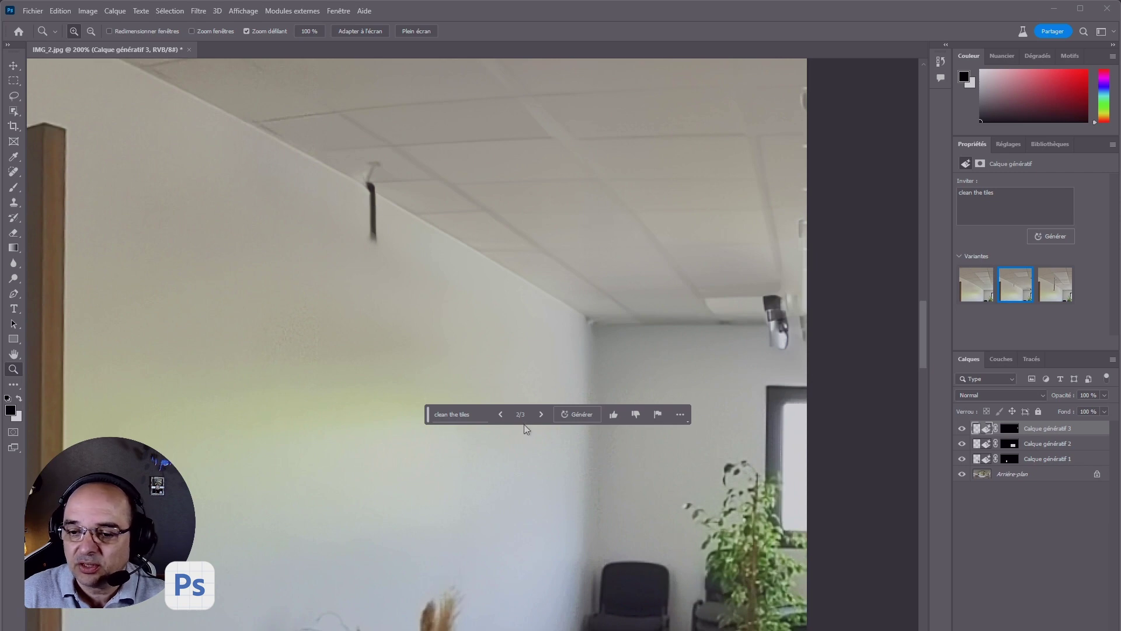
left_click(542, 414)
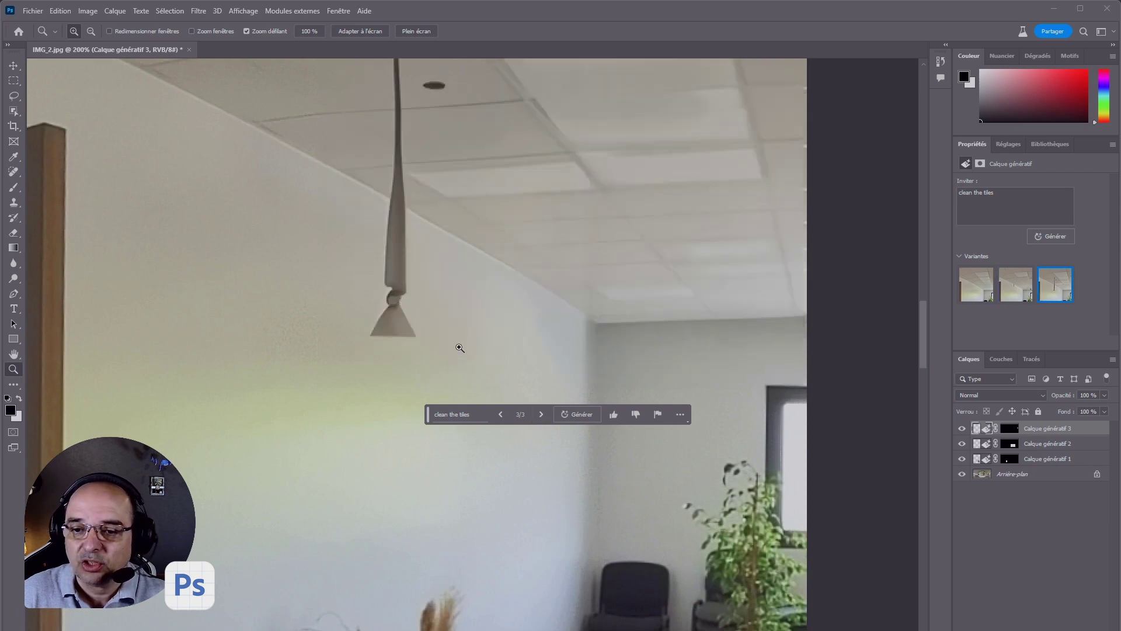
left_click(501, 414)
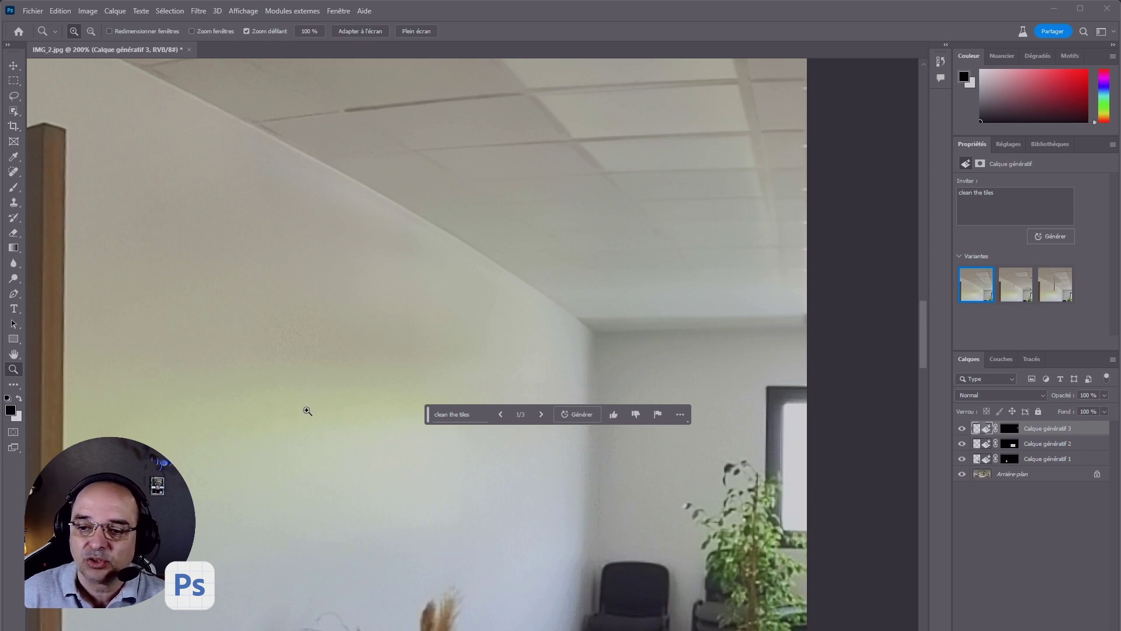
key("ctrl+0")
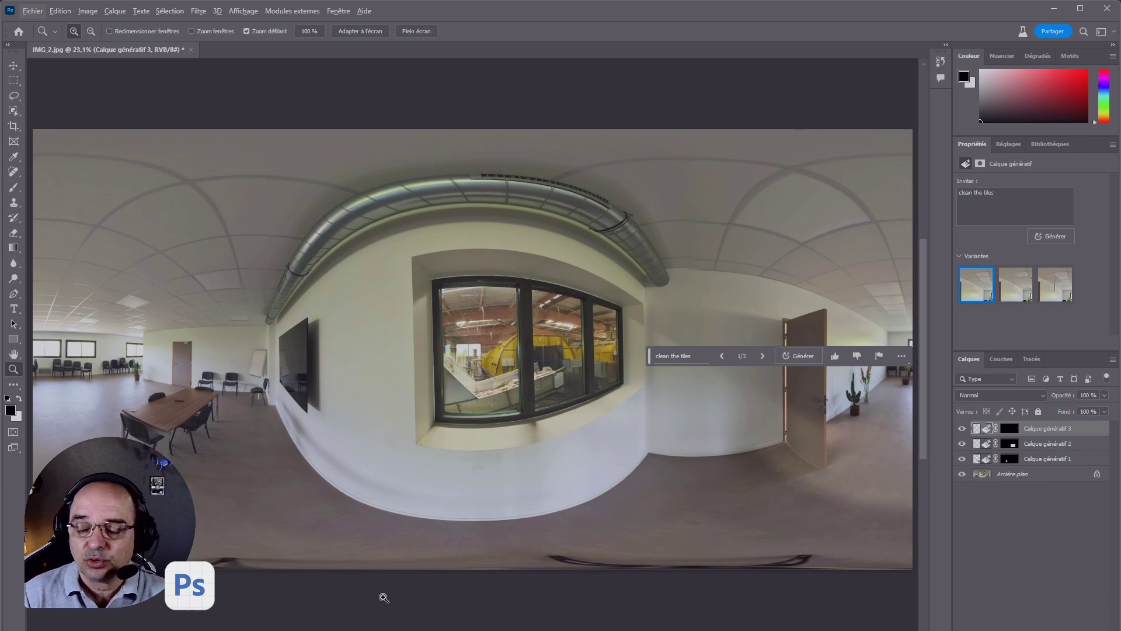
Start saving a web-optimised JPEG copy with Save for Web
left_click(33, 10)
mouse_move(49, 215)
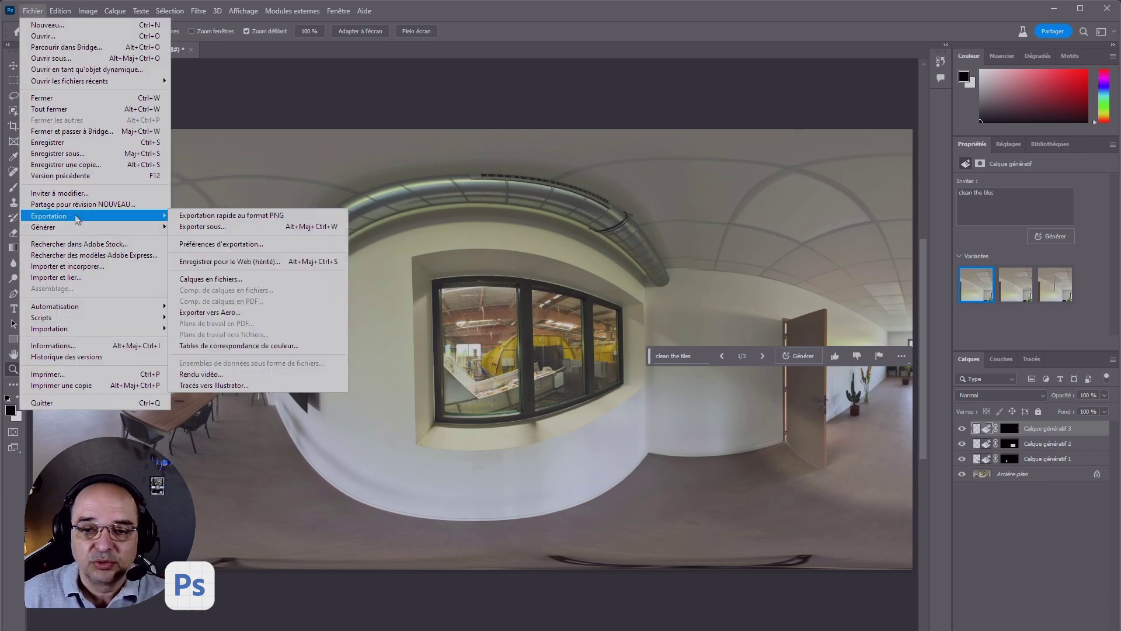
left_click(228, 261)
key("Right")
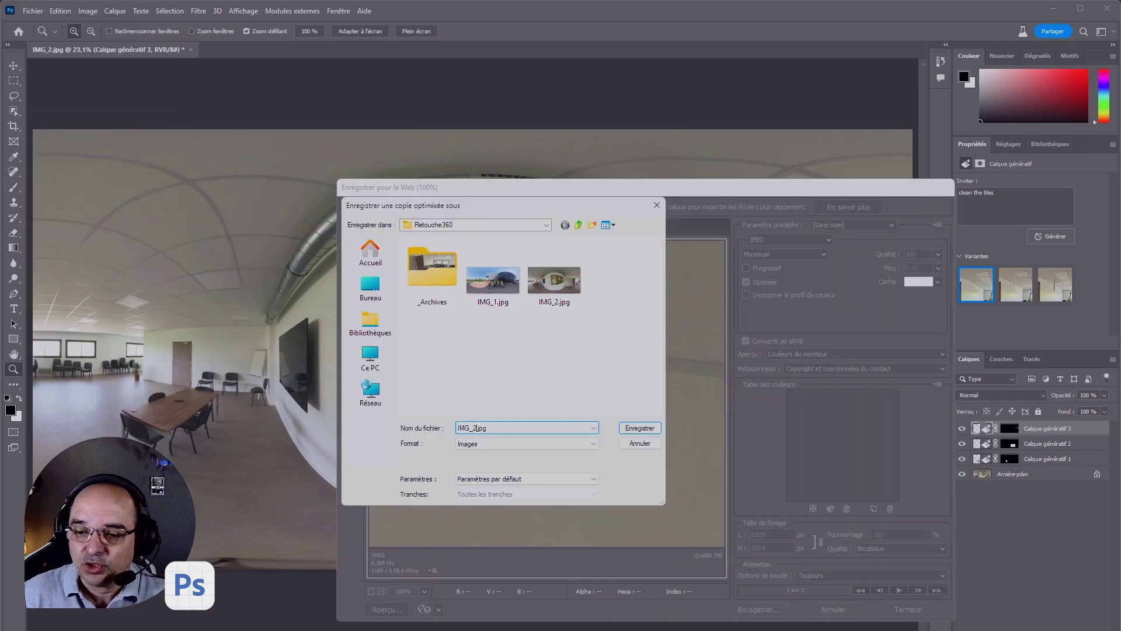
Save the copy with a '_correction' suffix, open it in Affinity, and apply equirectangular projection
type("_correction")
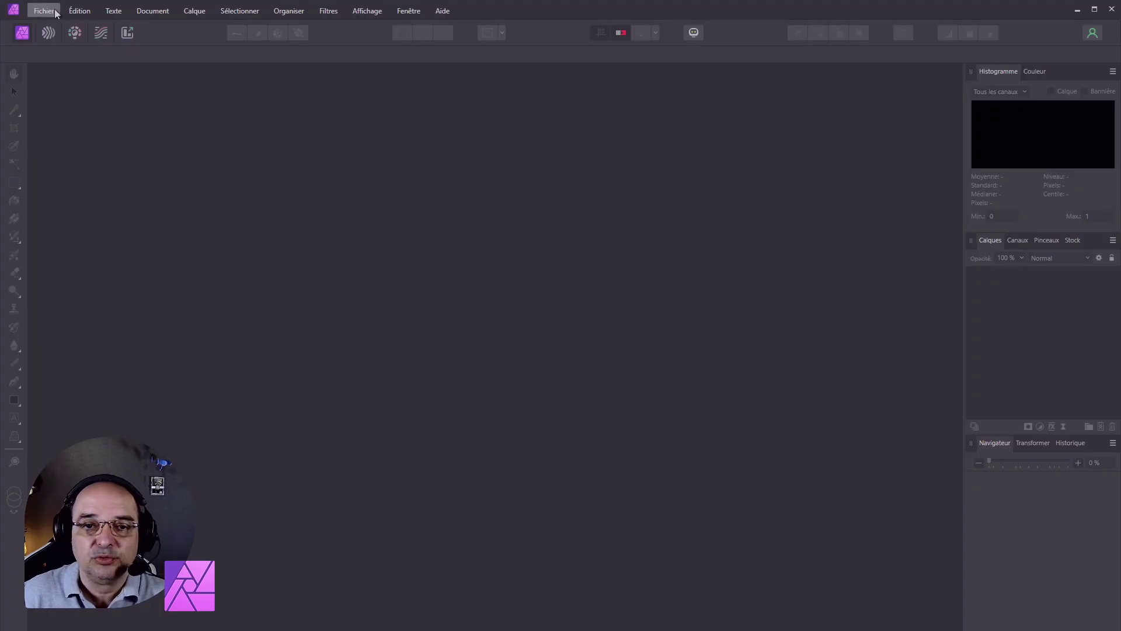
left_click(44, 10)
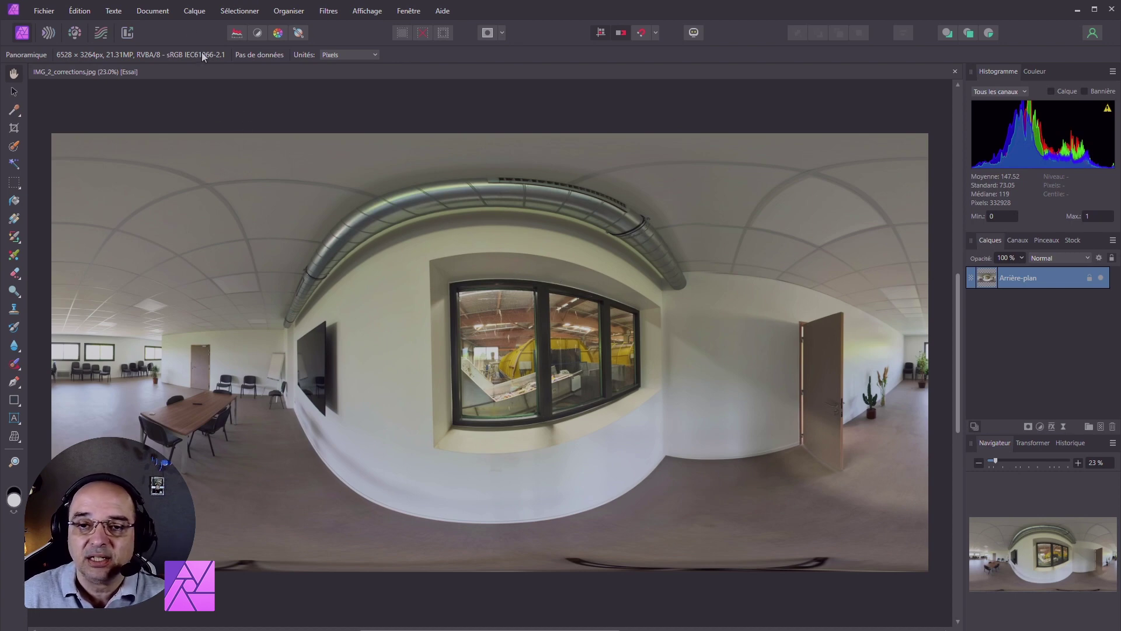
left_click(194, 12)
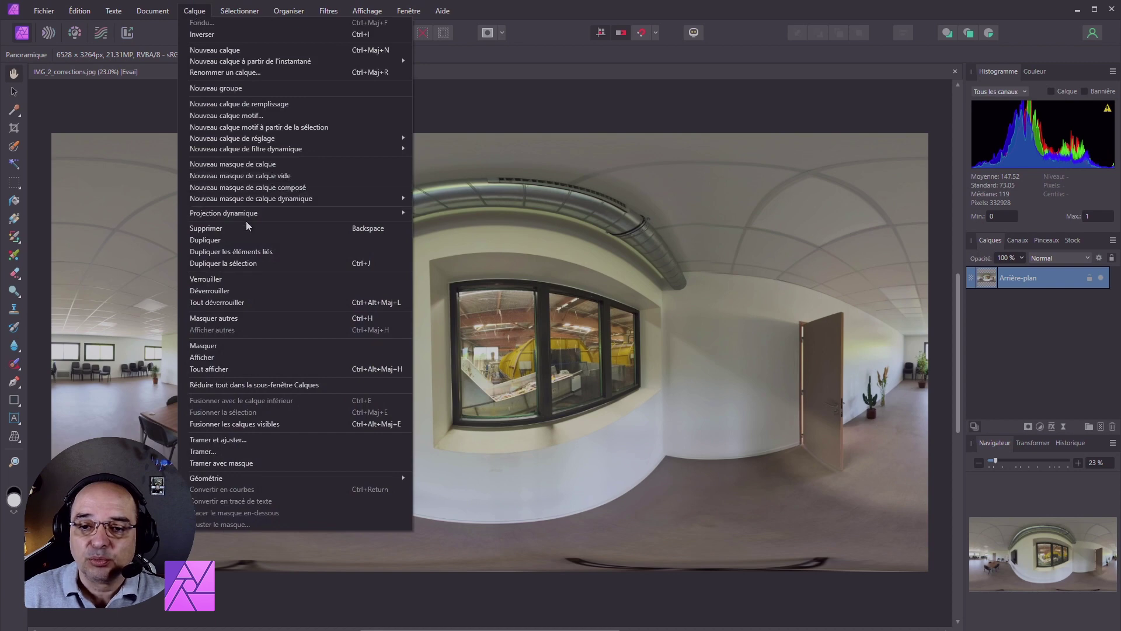
mouse_move(223, 213)
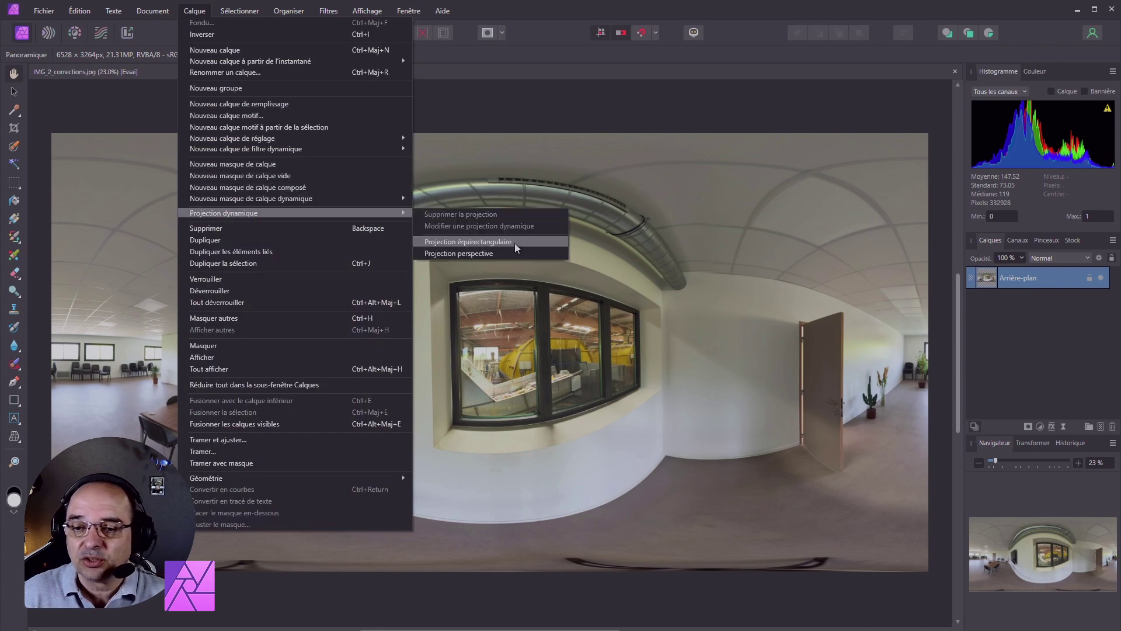
left_click(514, 243)
Look around the 360° view toward the meeting room and the open door
mouse_move(514, 251)
left_mouse_down()
mouse_move(533, 427)
mouse_move(290, 463)
left_mouse_up()
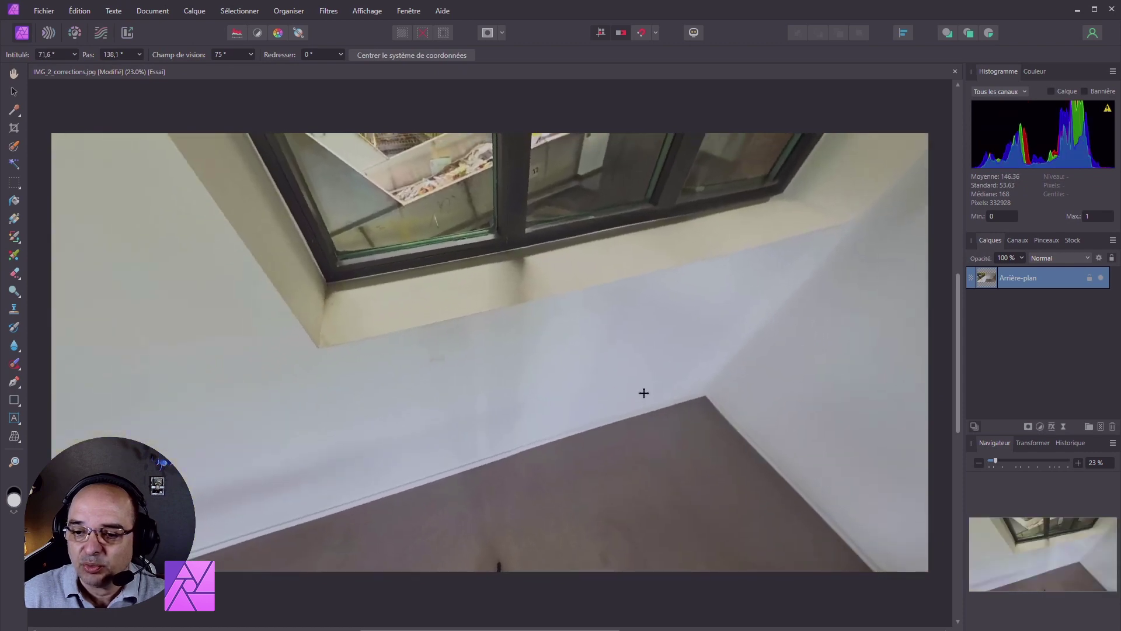
mouse_move(618, 386)
left_mouse_down()
mouse_move(636, 383)
mouse_move(501, 442)
mouse_move(491, 417)
left_mouse_up()
mouse_move(676, 328)
left_mouse_down()
mouse_move(472, 348)
mouse_move(465, 320)
left_mouse_up()
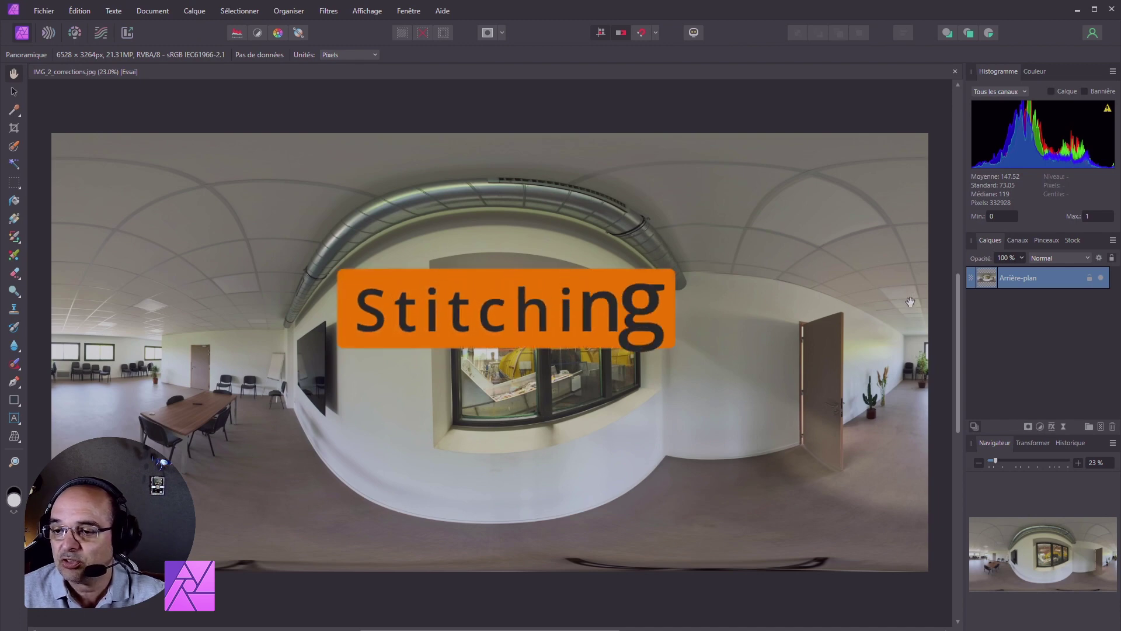
left_click(910, 302)
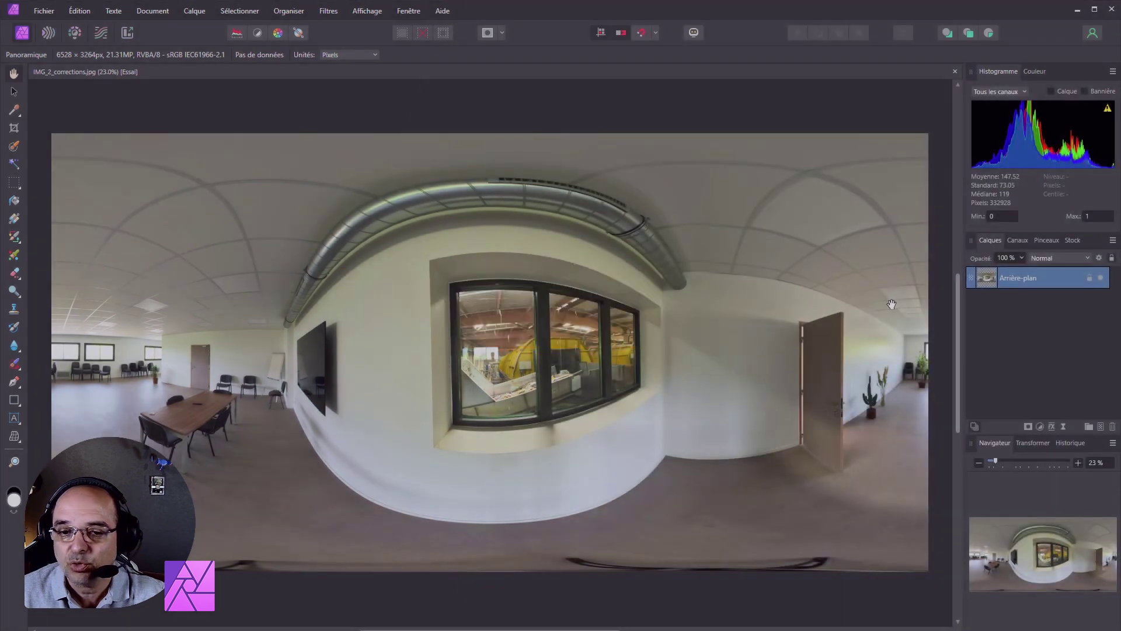
Turn the 360° view down and inpaint away the tripod mark with the Inpainting Brush
left_click(76, 320)
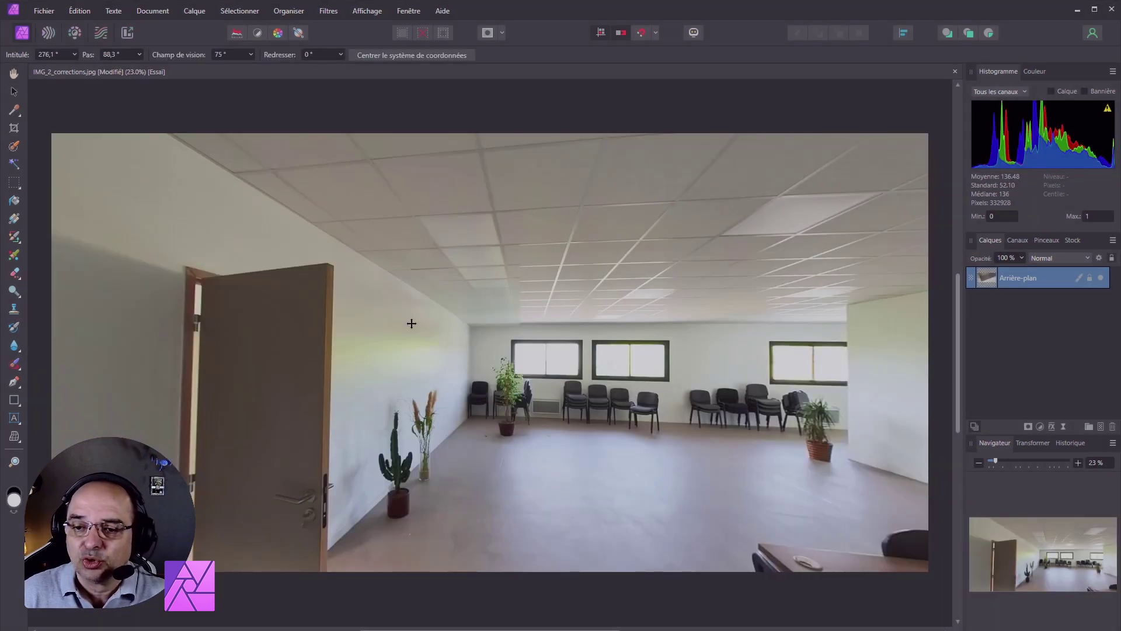
left_click_drag(411, 323, 185, 329)
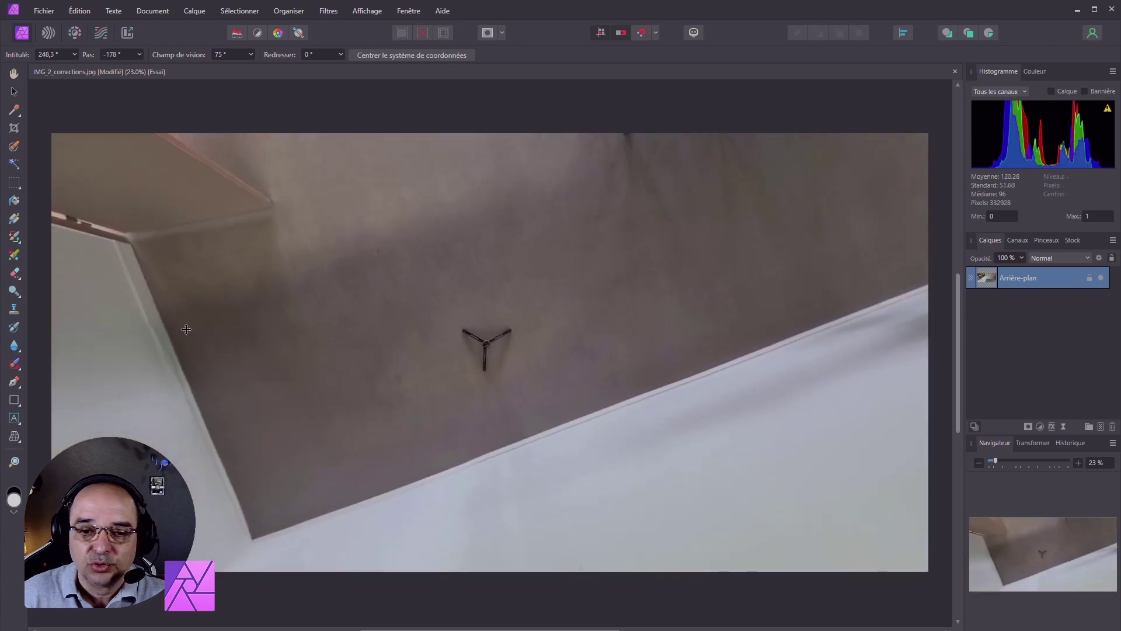
left_click(14, 363)
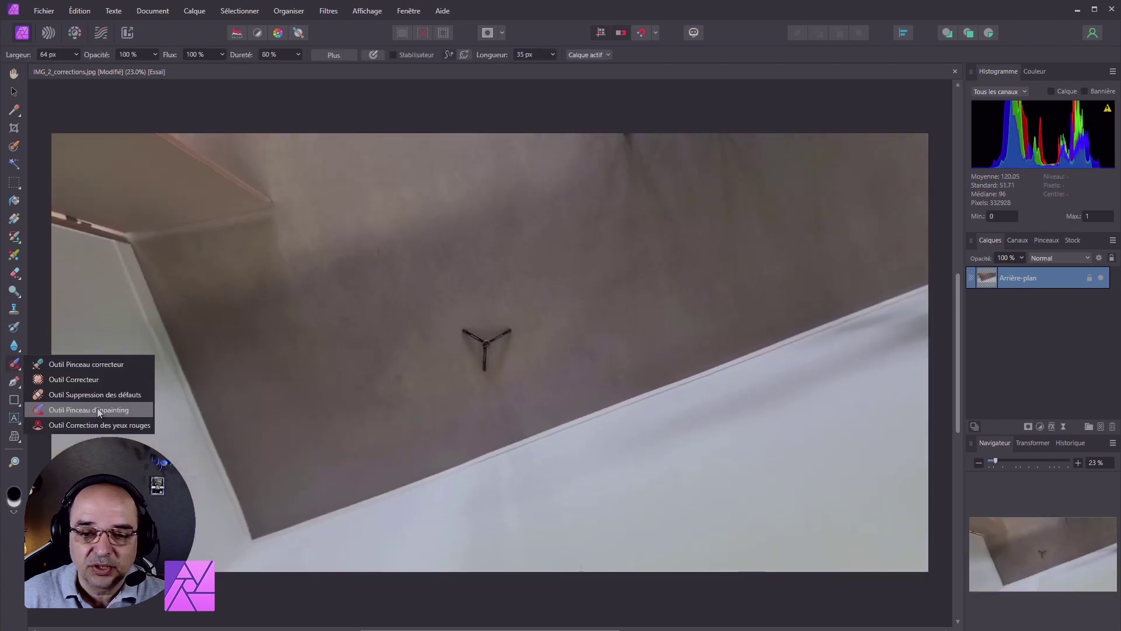
left_click(98, 410)
left_click_drag(464, 331, 488, 341)
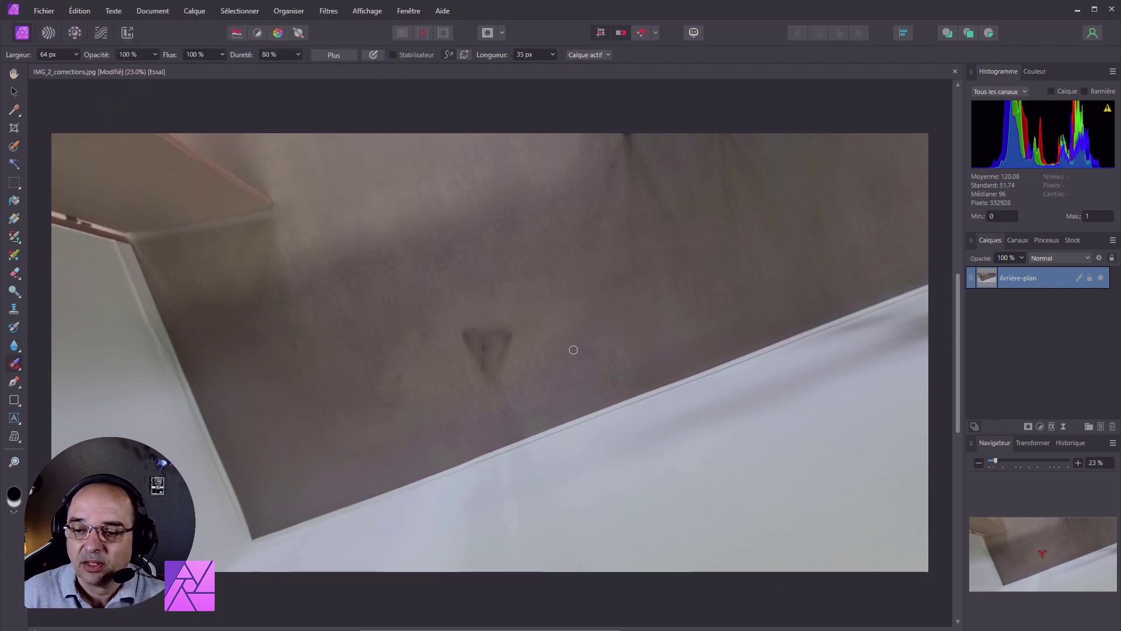
mouse_move(480, 335)
left_mouse_down()
mouse_move(511, 342)
mouse_move(475, 369)
mouse_move(480, 320)
left_mouse_up()
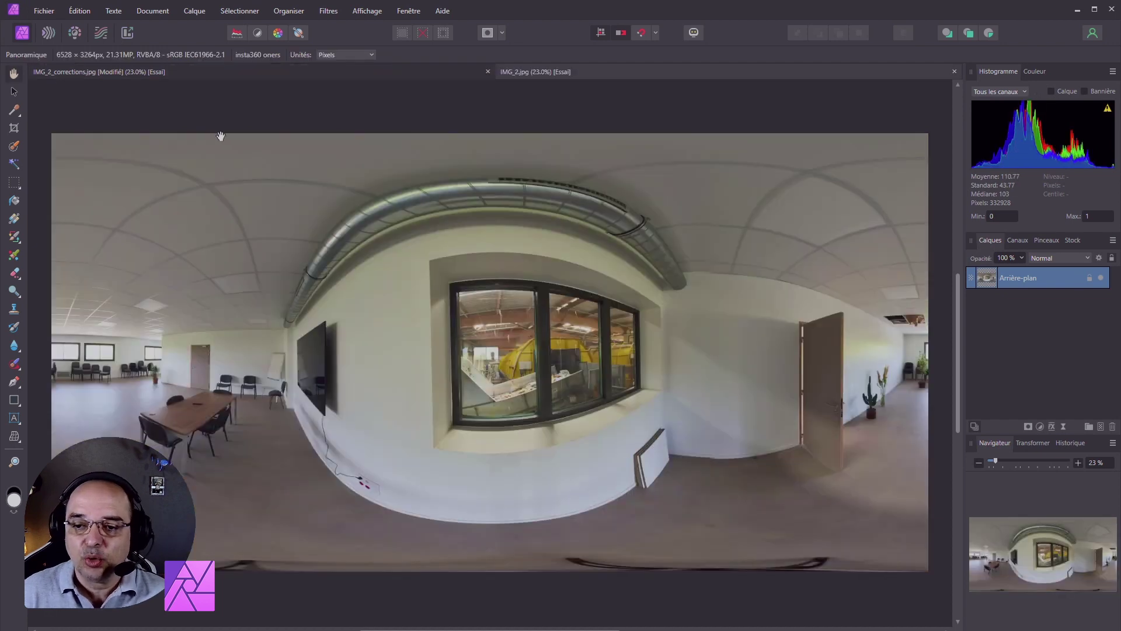
Switch the original panorama to perspective projection and turn toward the room interior
left_click(167, 16)
mouse_move(223, 212)
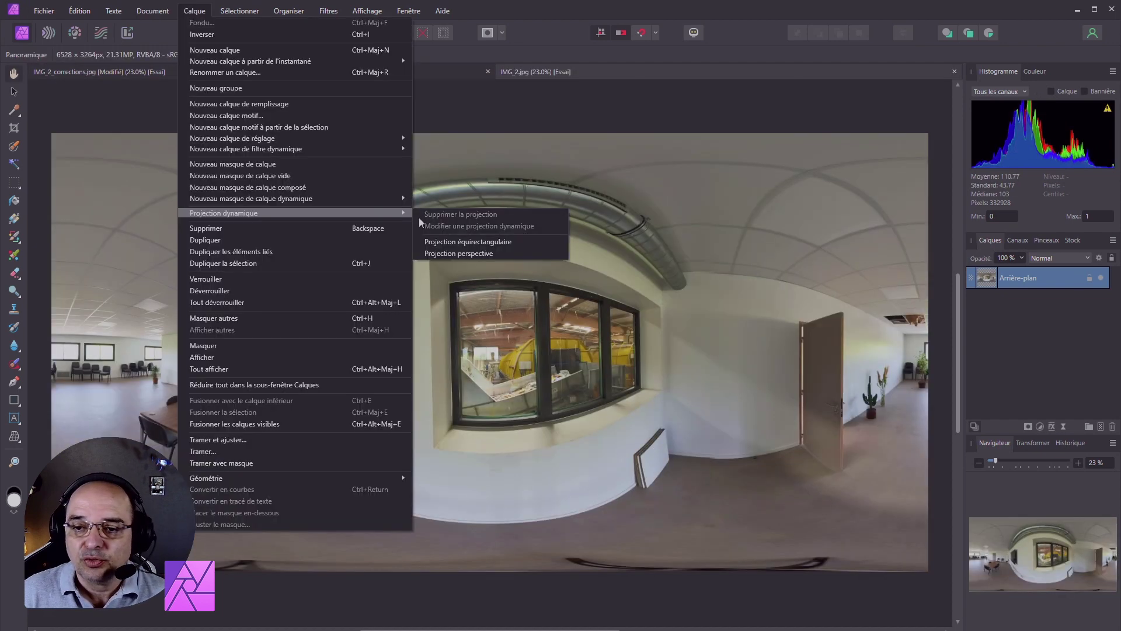
left_click(478, 246)
left_click_drag(385, 351, 225, 513)
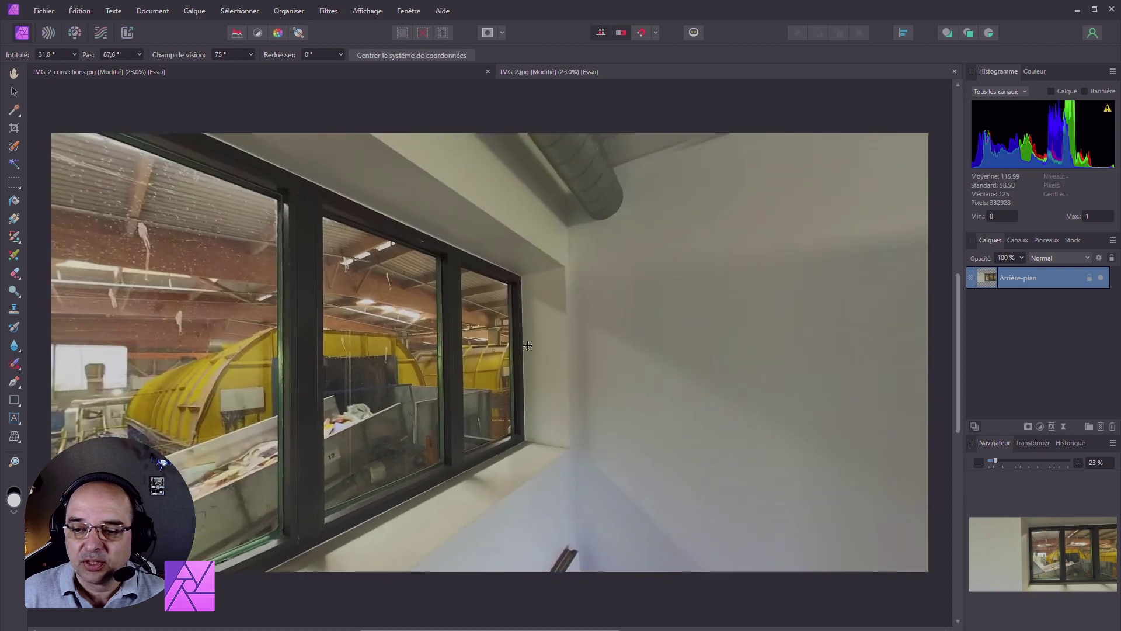
key("z")
scroll(227, 515, "up", 1)
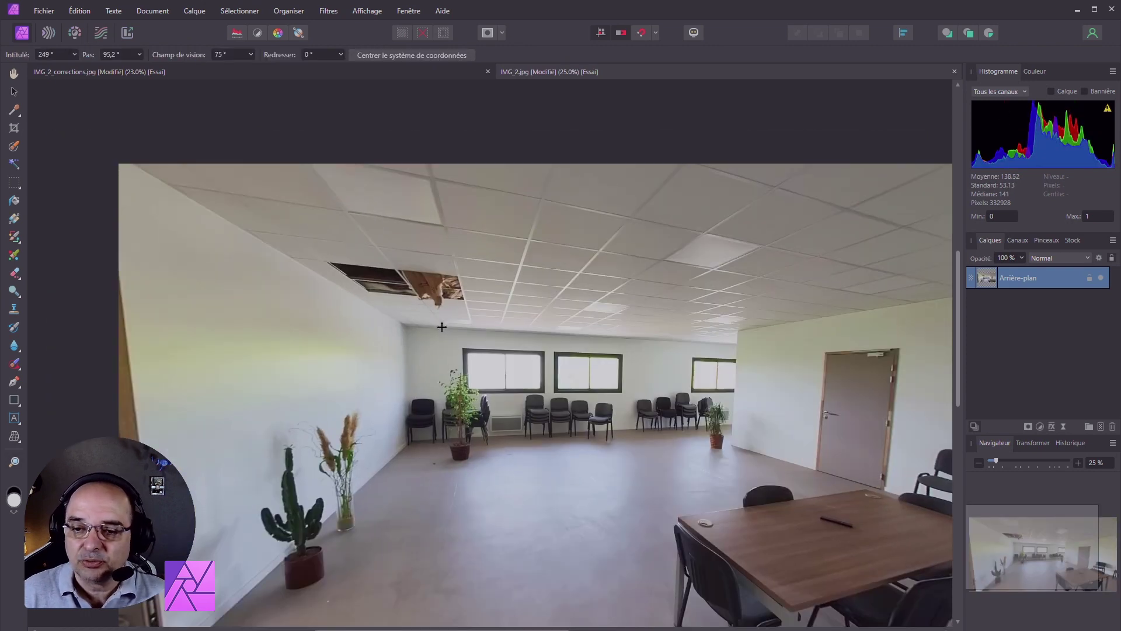
Zoom in on the damaged ceiling and open the export settings for a PNG
left_click(15, 468)
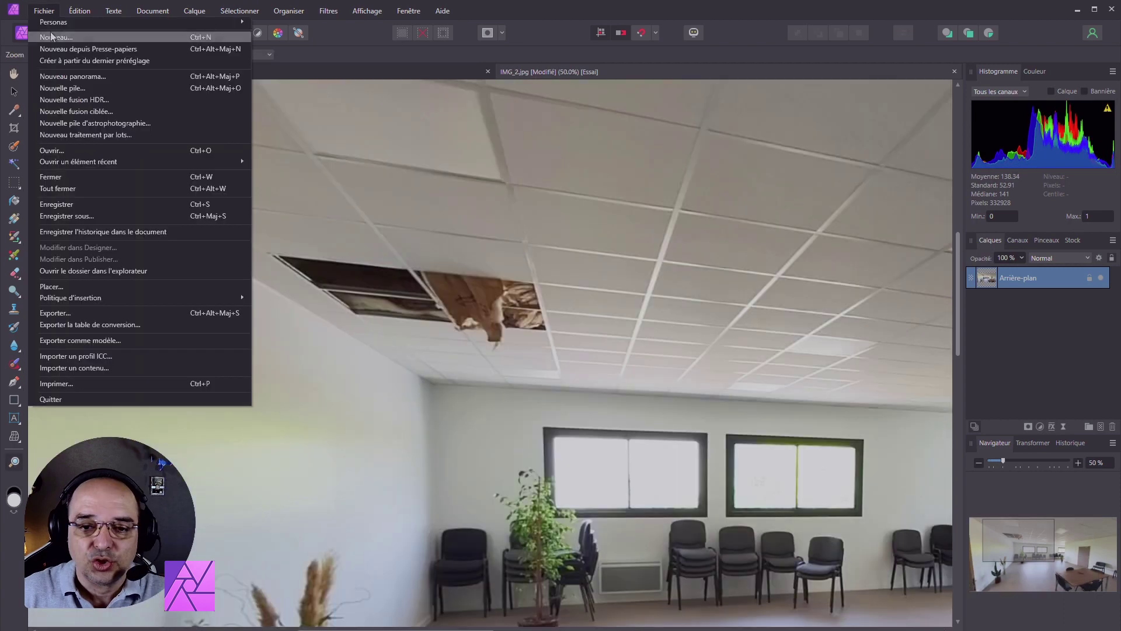
left_click(382, 275)
left_click(44, 10)
left_click(114, 314)
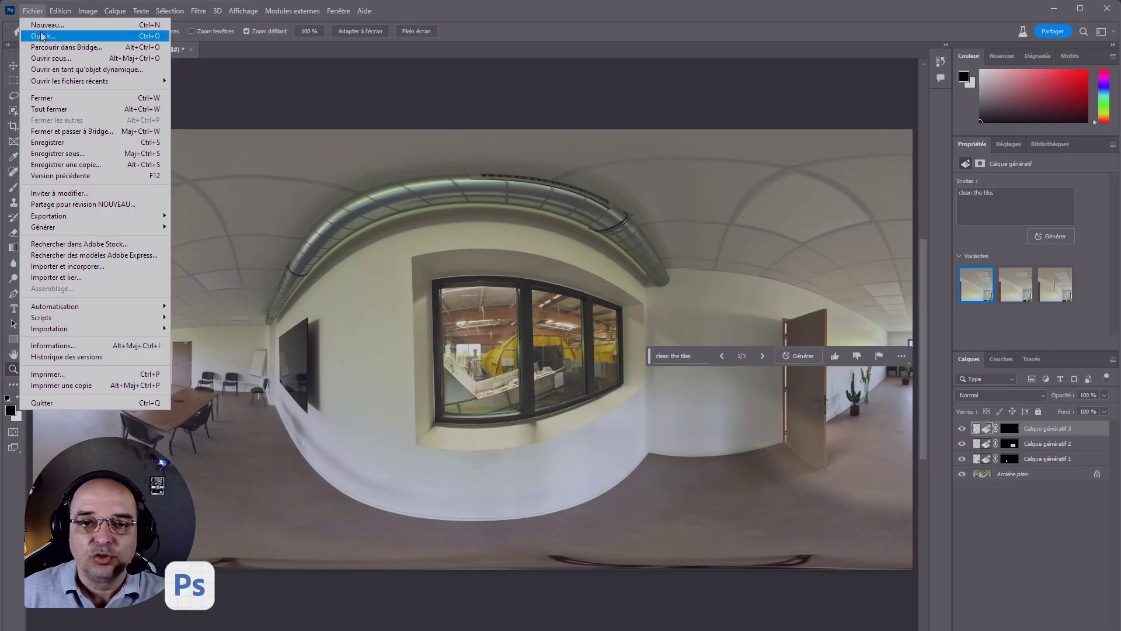
Open IMG_2_plafond.png and marquee-select the hole in the ceiling tiles
left_click(42, 33)
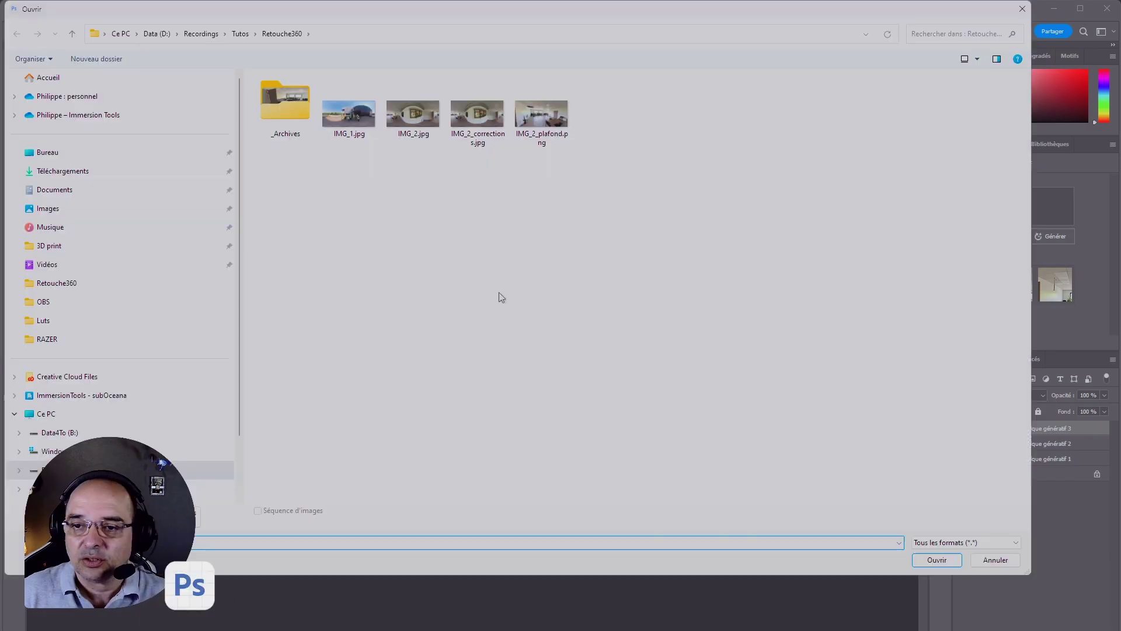
double_click(542, 114)
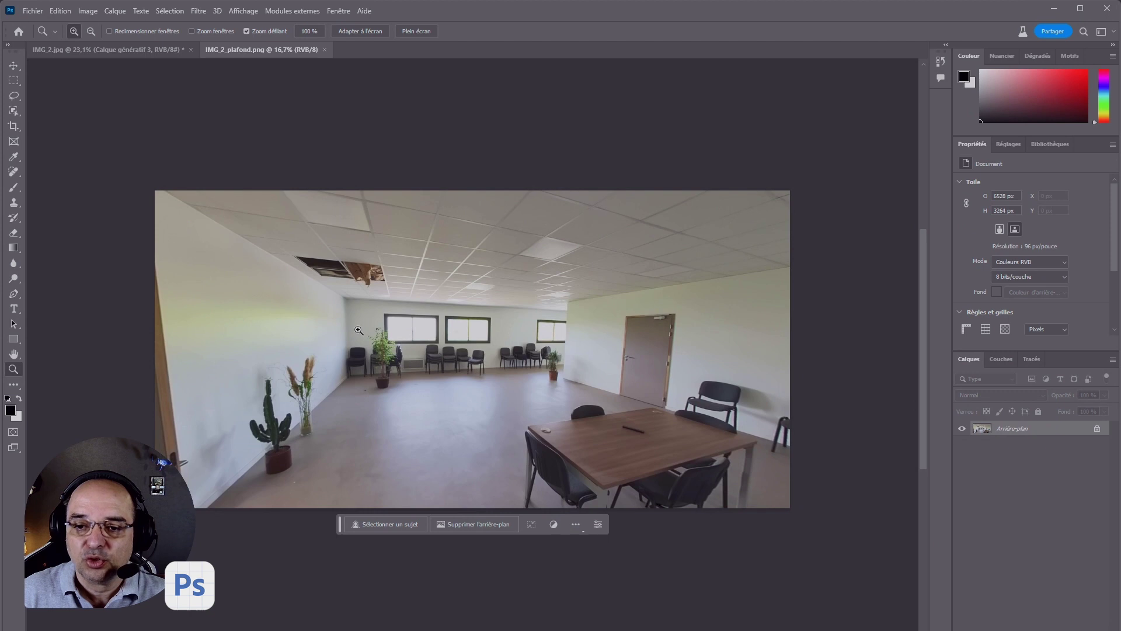
key("m")
left_click_drag(283, 229, 432, 293)
Run Generative Fill on the ceiling hole and browse the generated variants
left_click(251, 318)
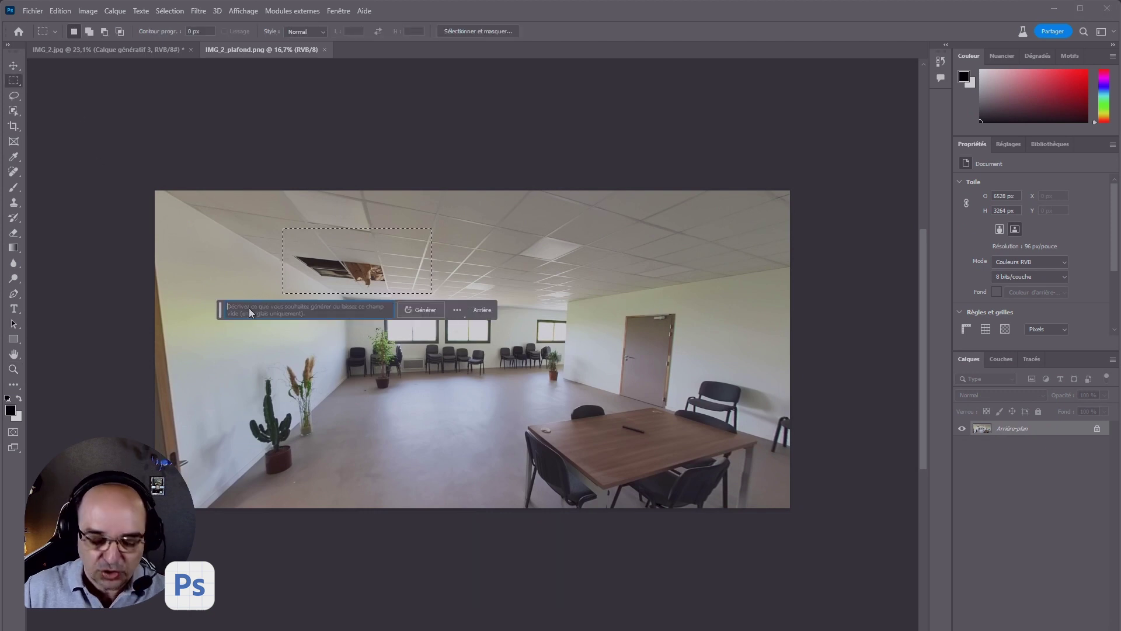
type("c")
key("BackSpace")
key("Return")
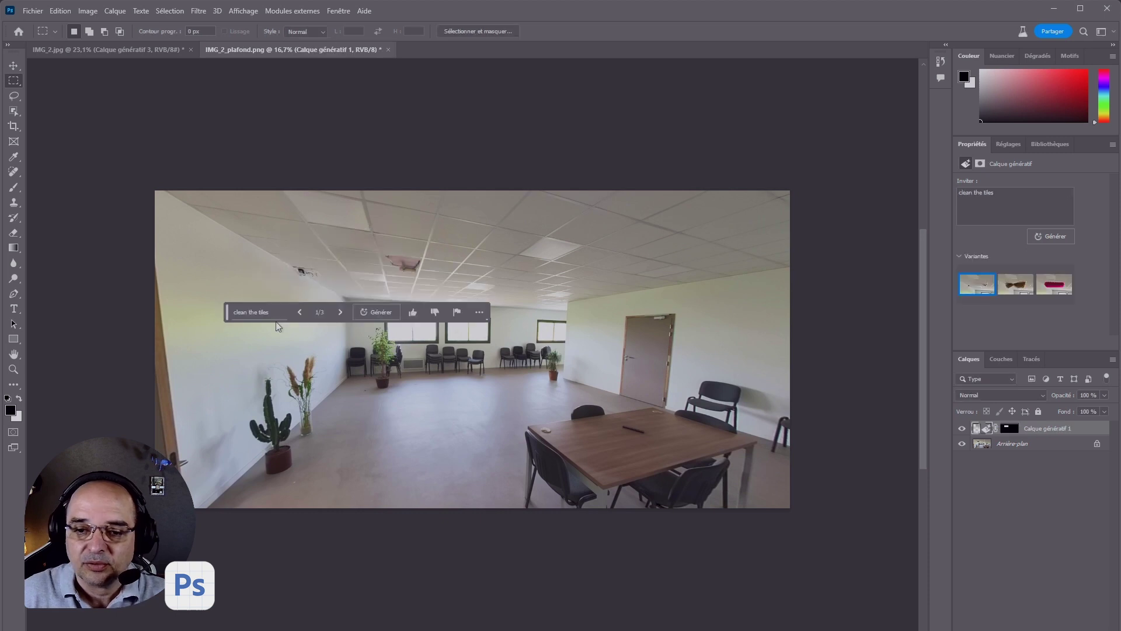
left_click_drag(228, 320, 230, 348)
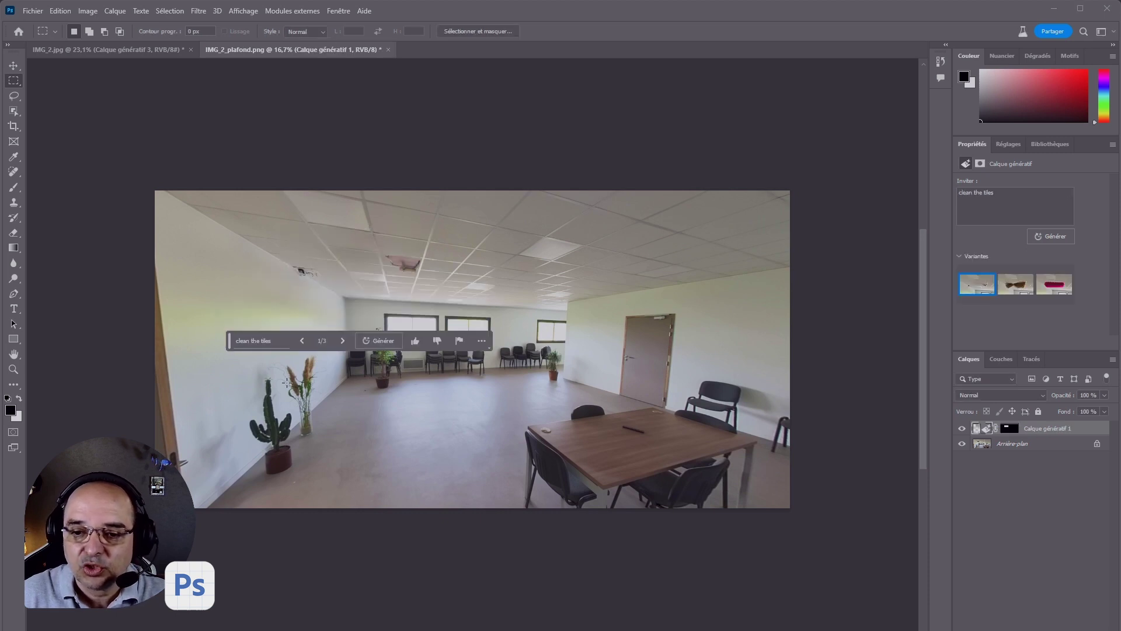
left_click(342, 342)
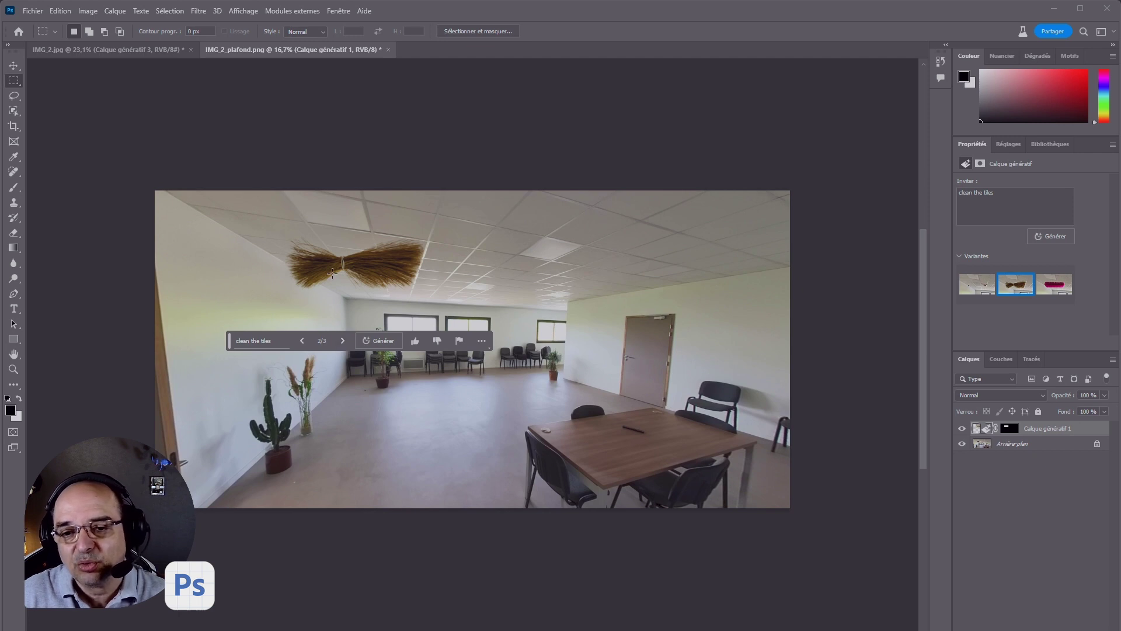
left_click(343, 340)
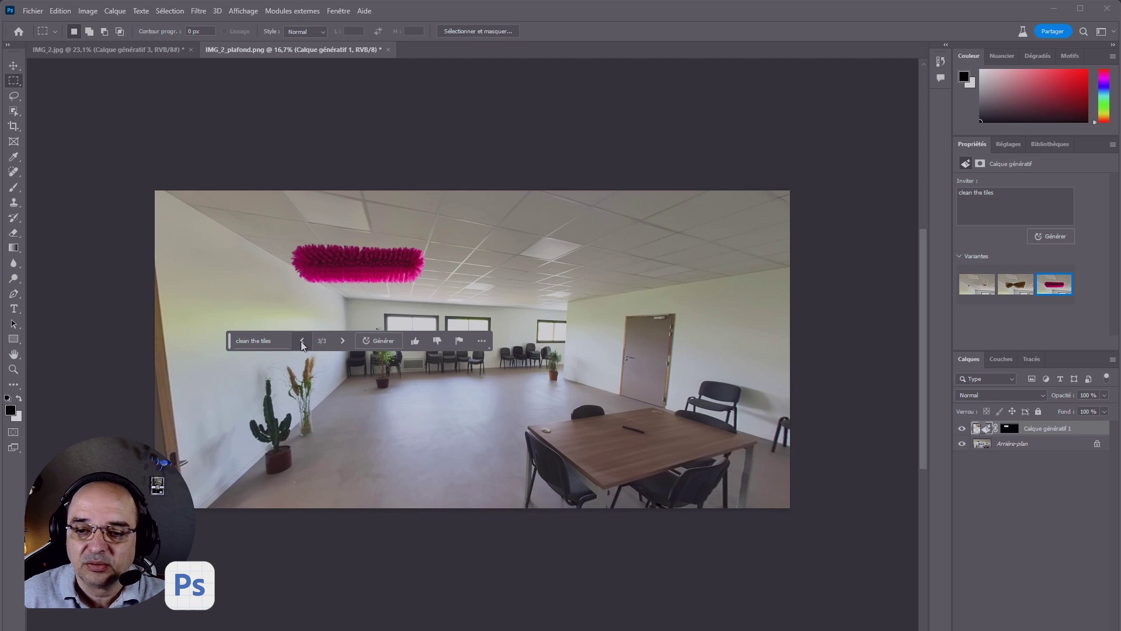
left_click(390, 343)
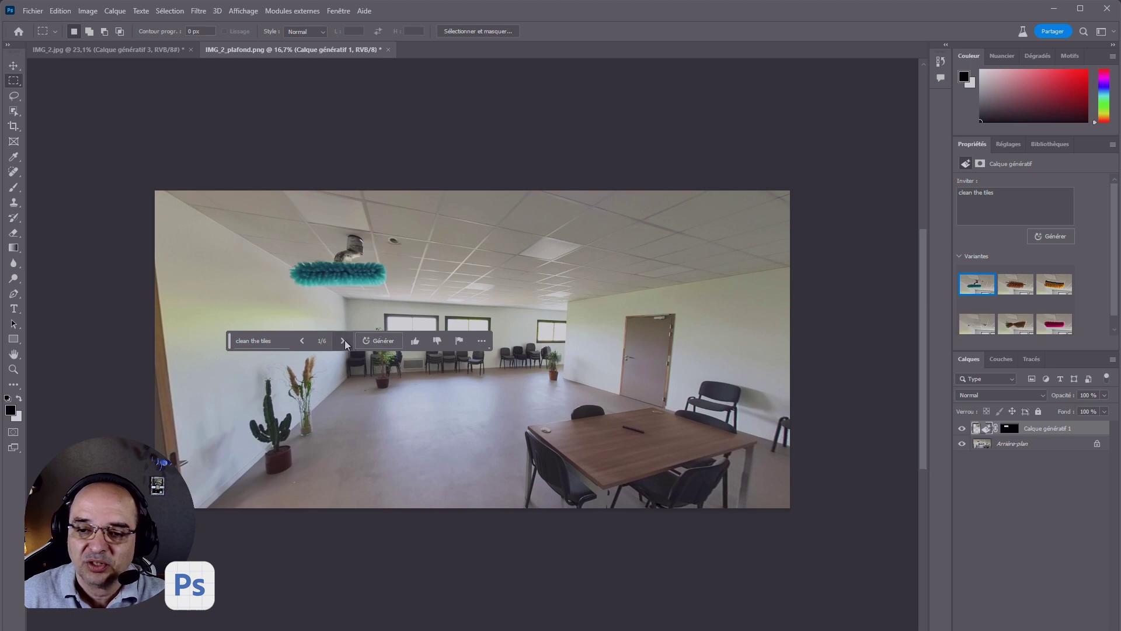
left_click(344, 341)
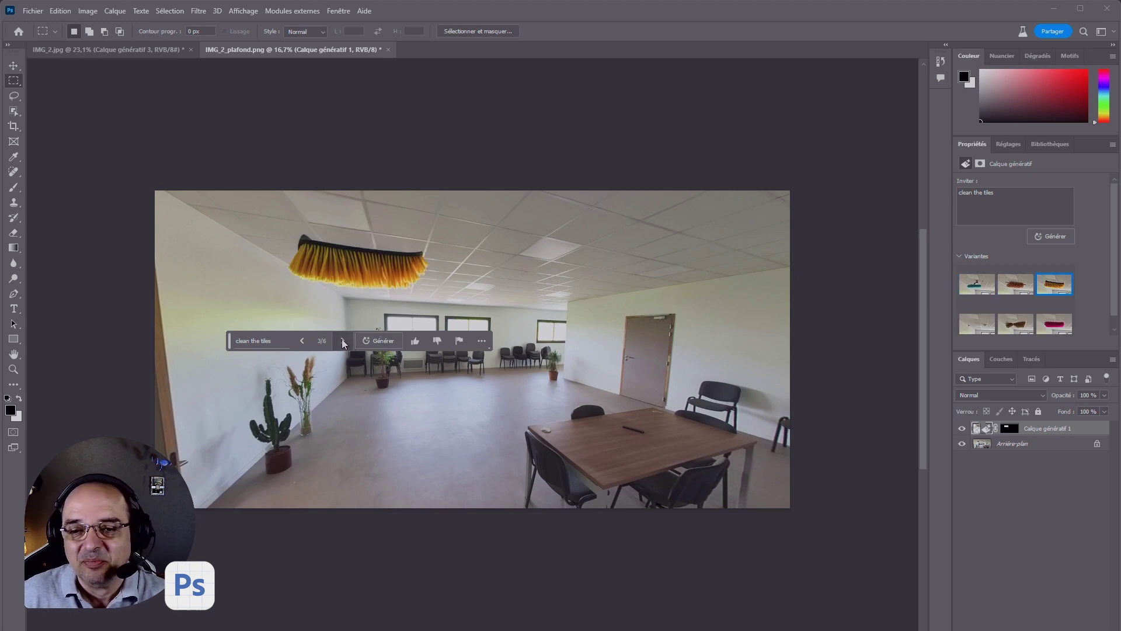
Regenerate with the prompt 'fix the tiles', keep variant 3, and quick-export as PNG
left_click(254, 340)
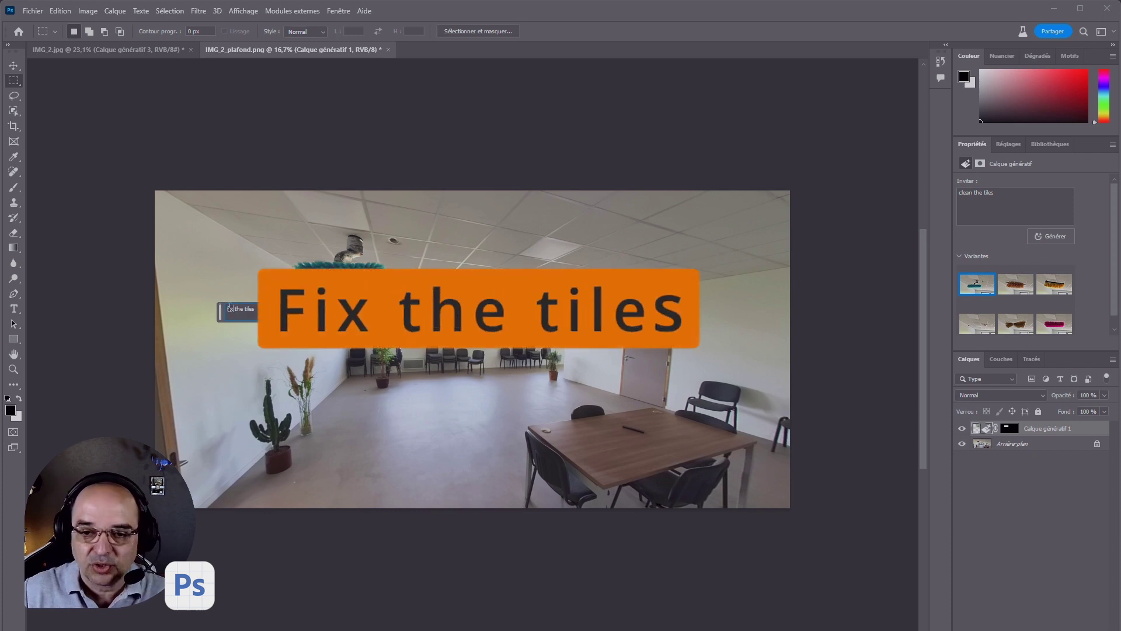
type("fix")
key("Return")
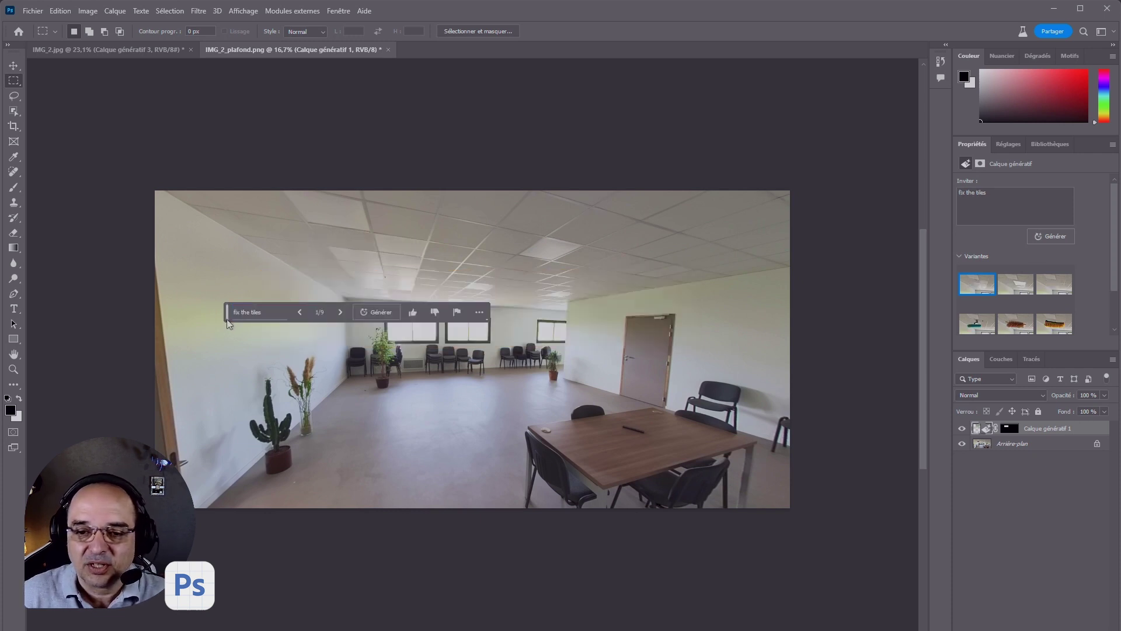
left_click_drag(228, 321, 236, 371)
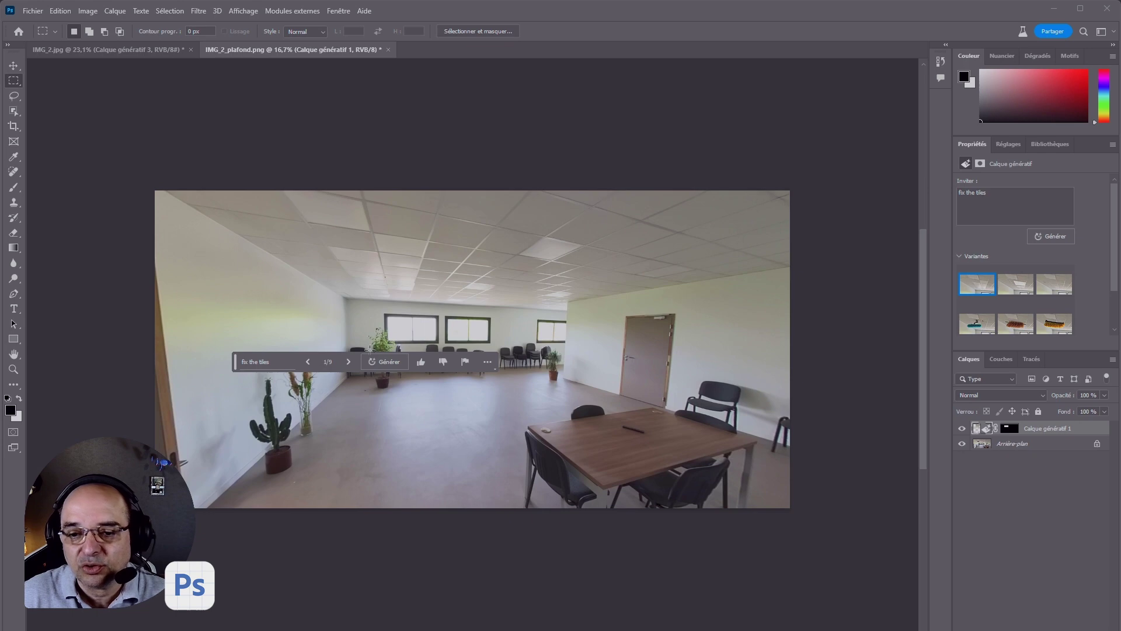
double_click(349, 362)
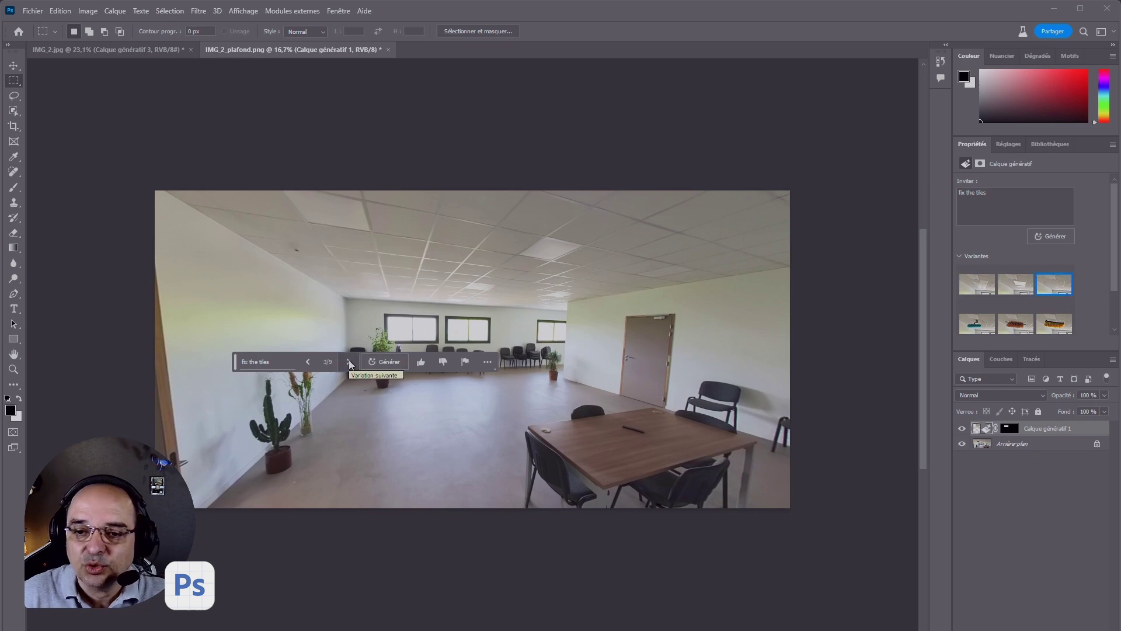
left_click(33, 10)
mouse_move(49, 215)
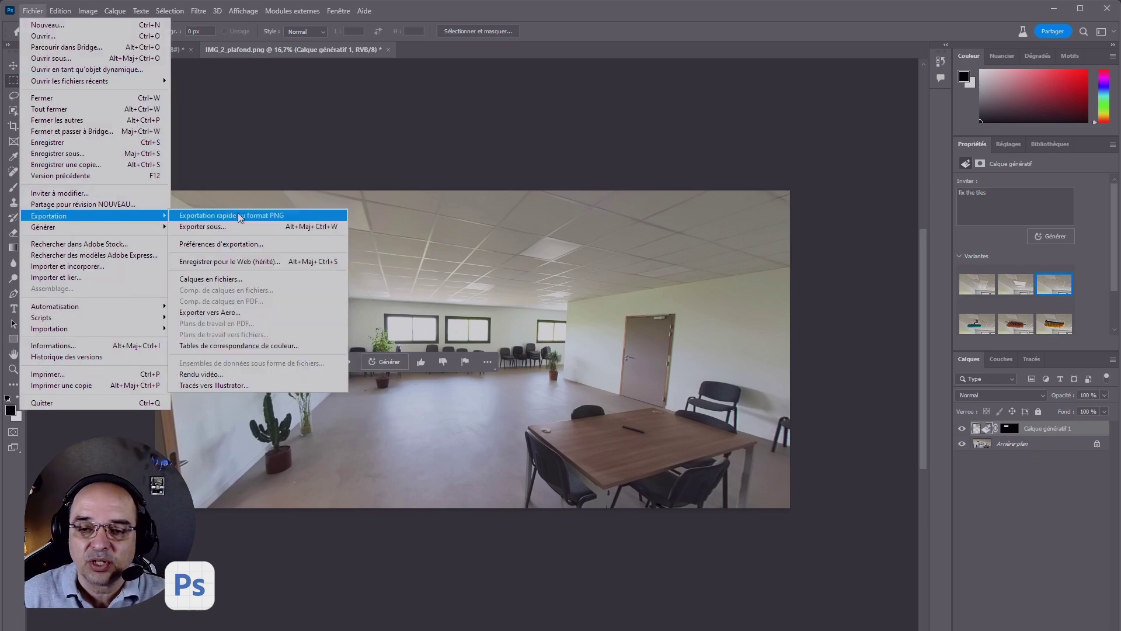
left_click(239, 216)
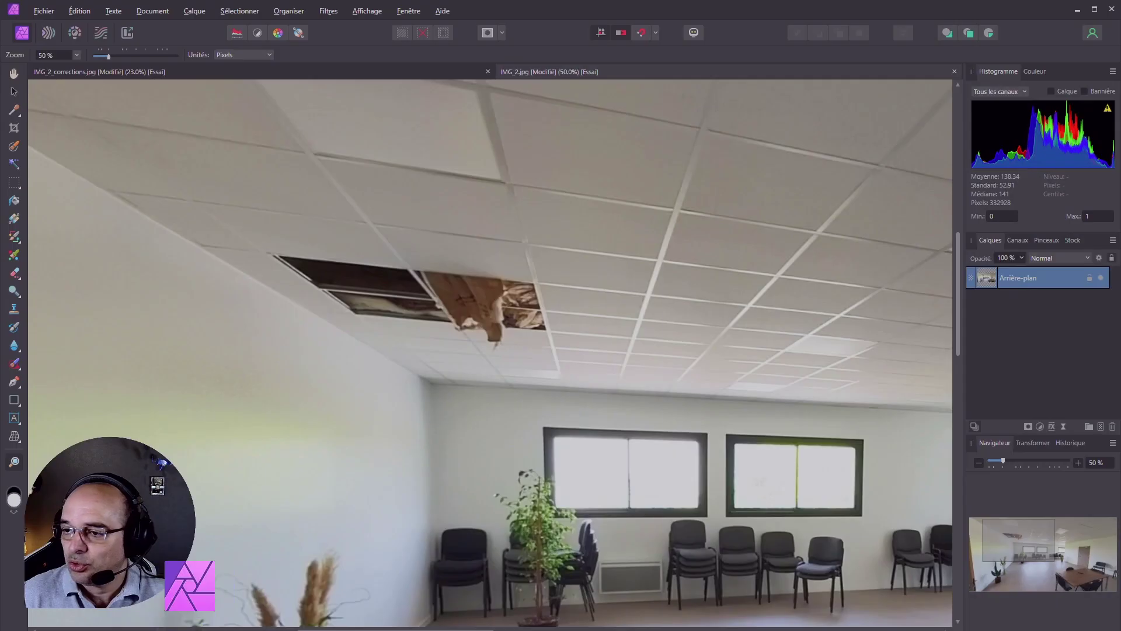
Drag IMG_2_plafond_correction.png from the folder onto the panorama canvas as a layer
key("alt+Tab")
left_click_drag(962, 76, 683, 169)
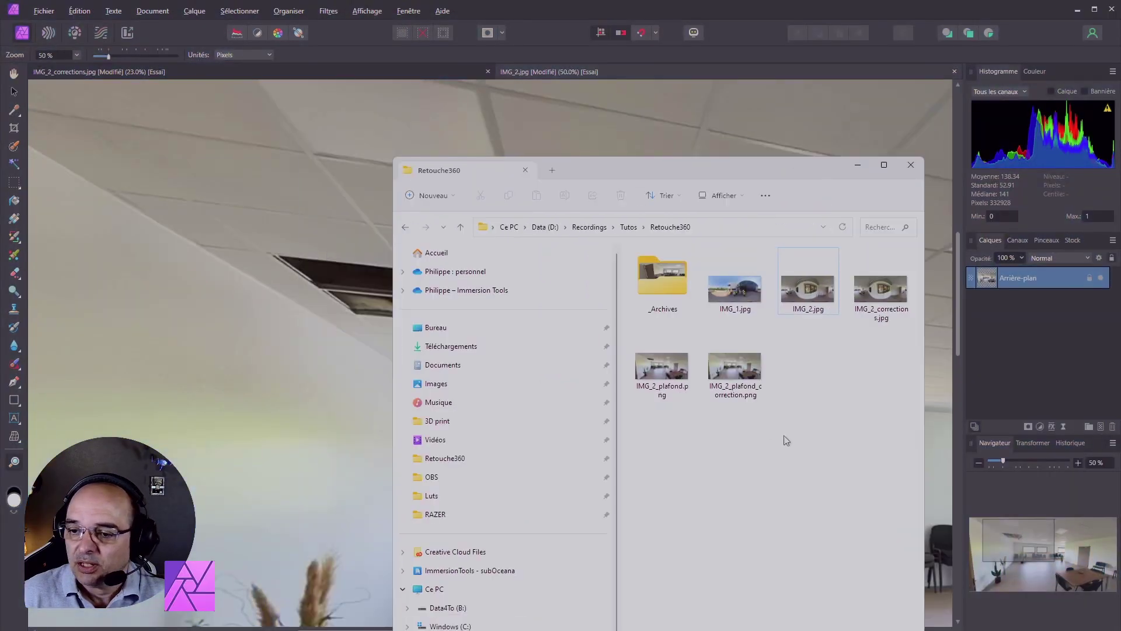
left_click_drag(739, 370, 247, 387)
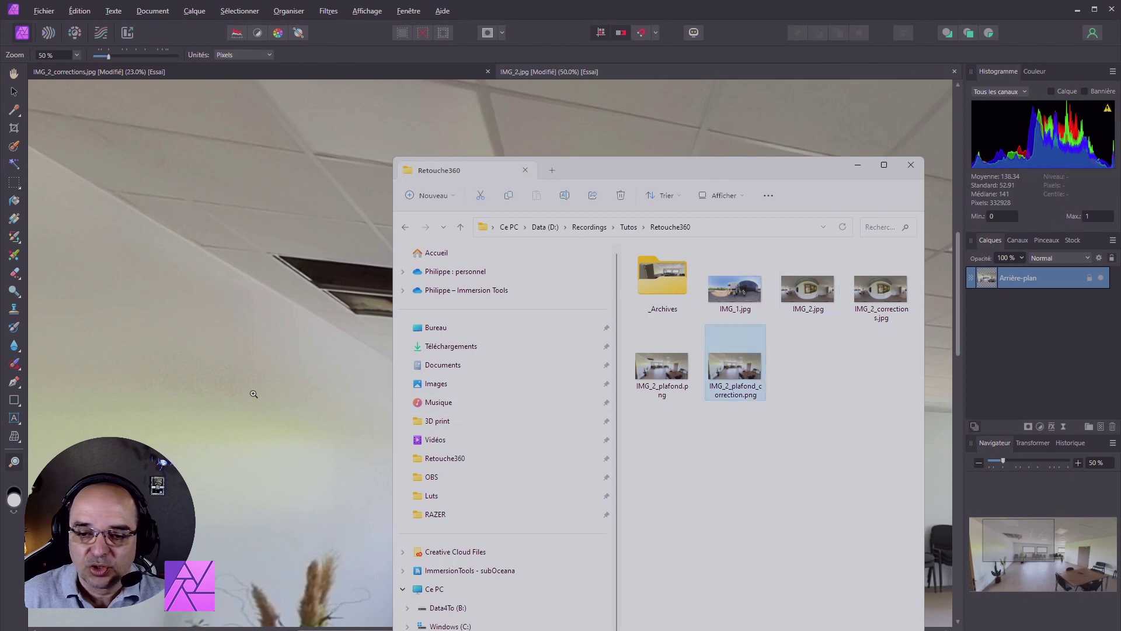
left_click(401, 409, "alt")
scroll(402, 409, "down", 3)
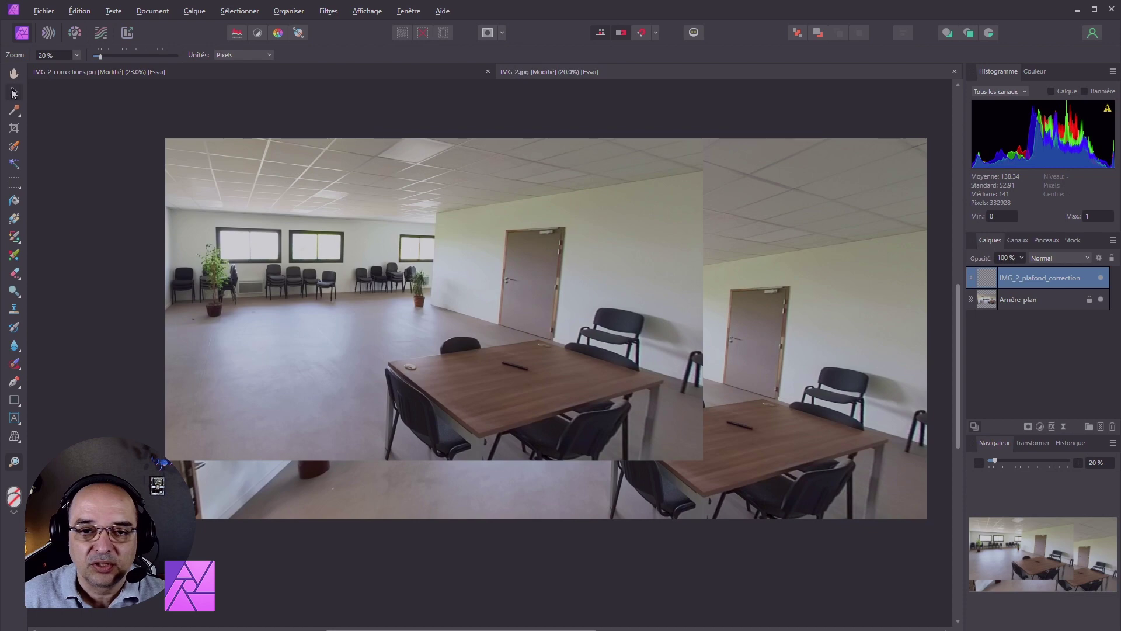
Align the repaired ceiling layer left to fit the canvas and merge it down
left_click(13, 92)
right_click(411, 322)
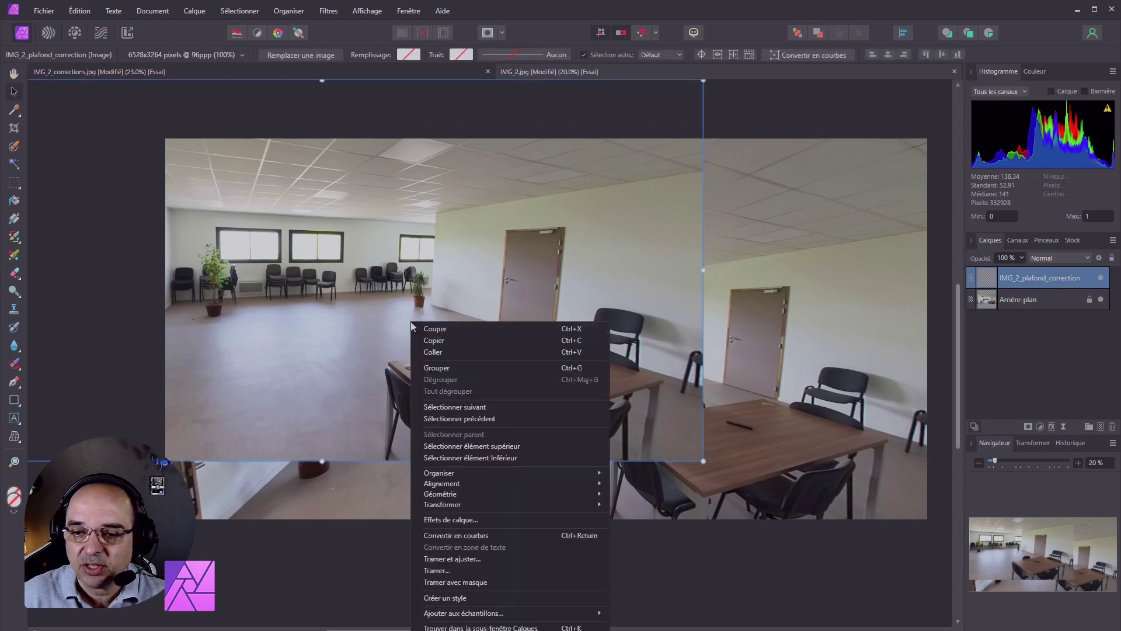
mouse_move(440, 484)
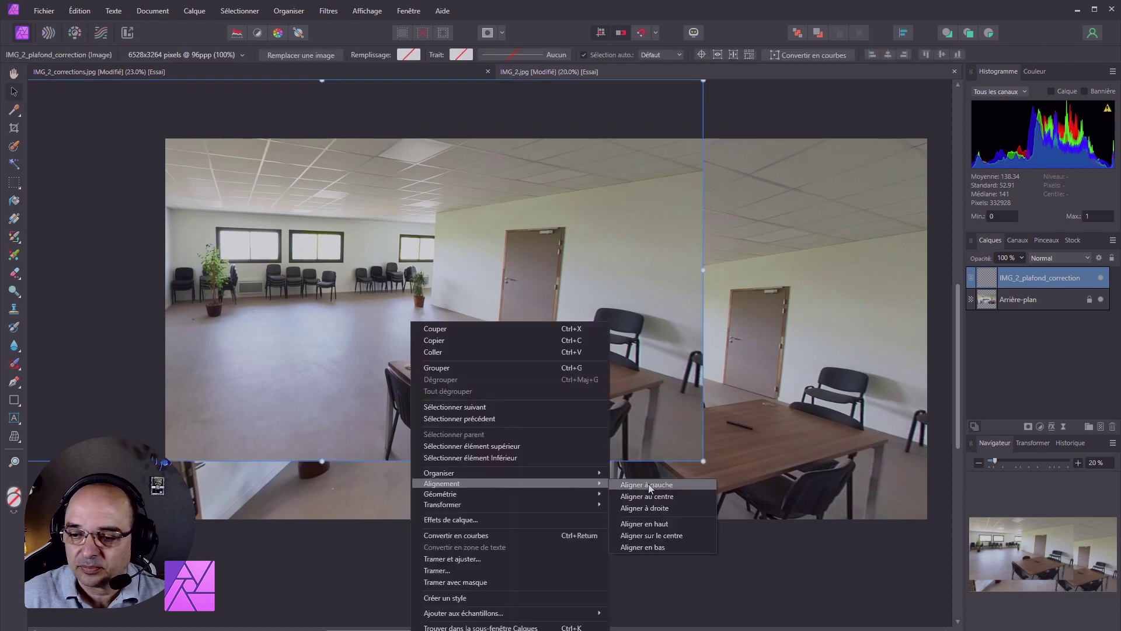
left_click(649, 483)
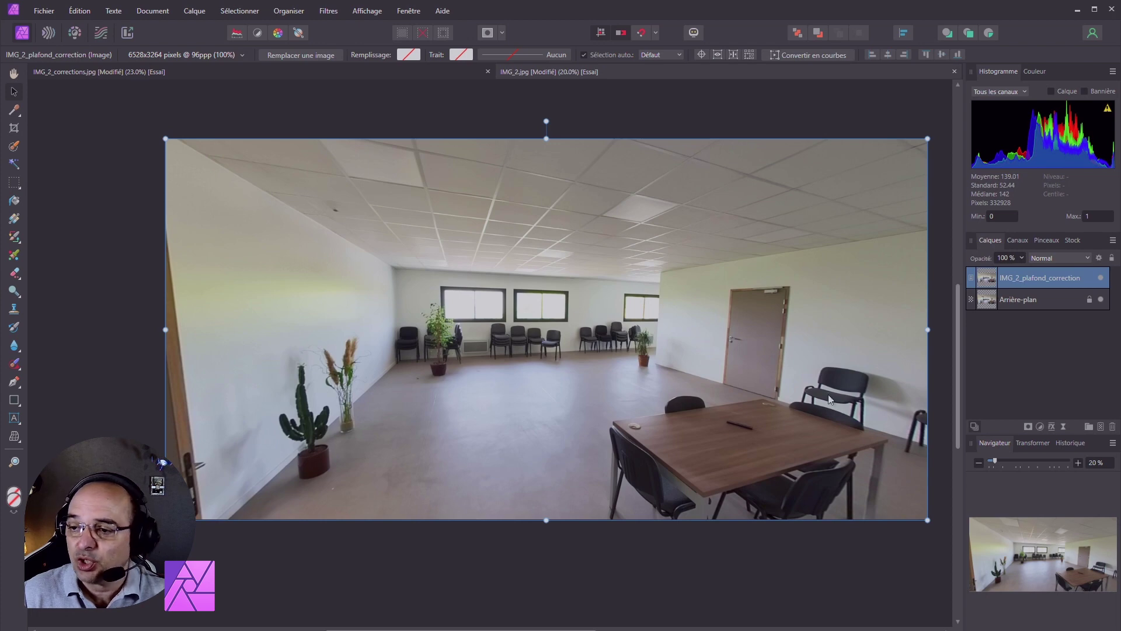
right_click(1050, 278)
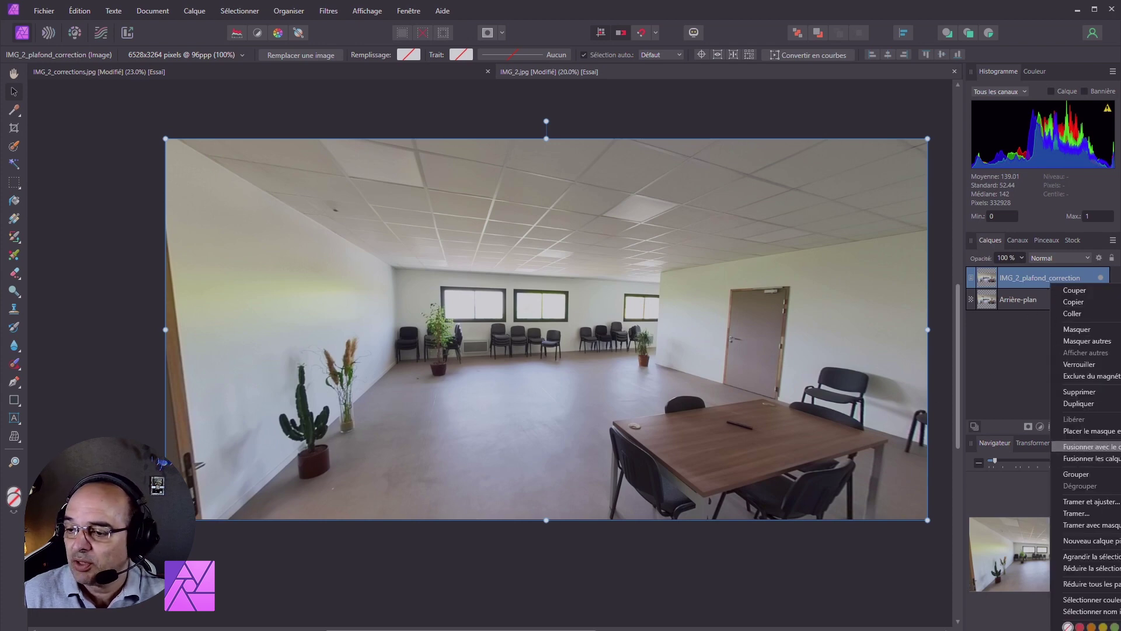
left_click(1078, 447)
left_click(194, 10)
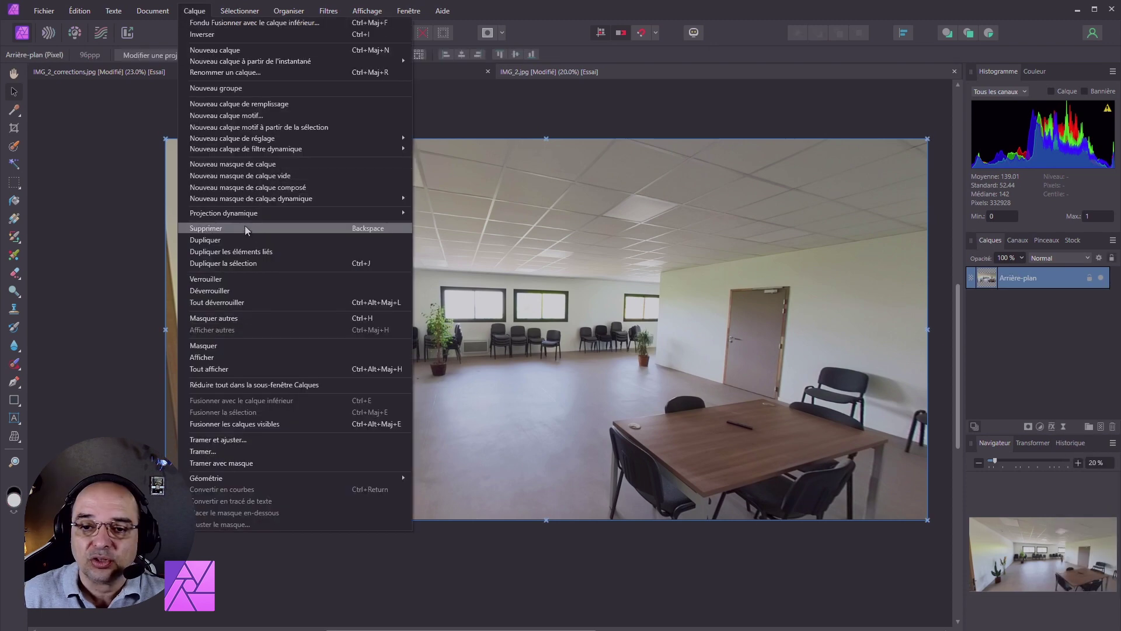
mouse_move(224, 212)
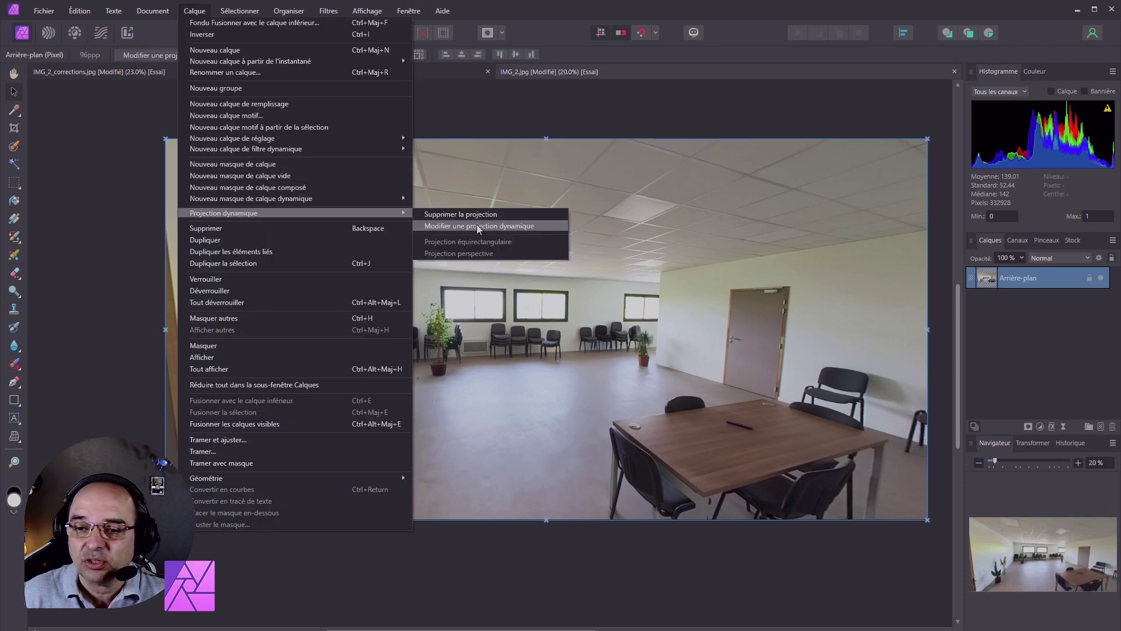
Orbit the 360° Live Projection to inspect the ceiling, then open IMG_2_mur_triste.png in Photoshop
left_click(476, 224)
left_click_drag(479, 342, 553, 339)
mouse_move(575, 384)
left_mouse_down()
mouse_move(491, 413)
mouse_move(407, 331)
mouse_move(401, 298)
mouse_move(555, 351)
left_mouse_up()
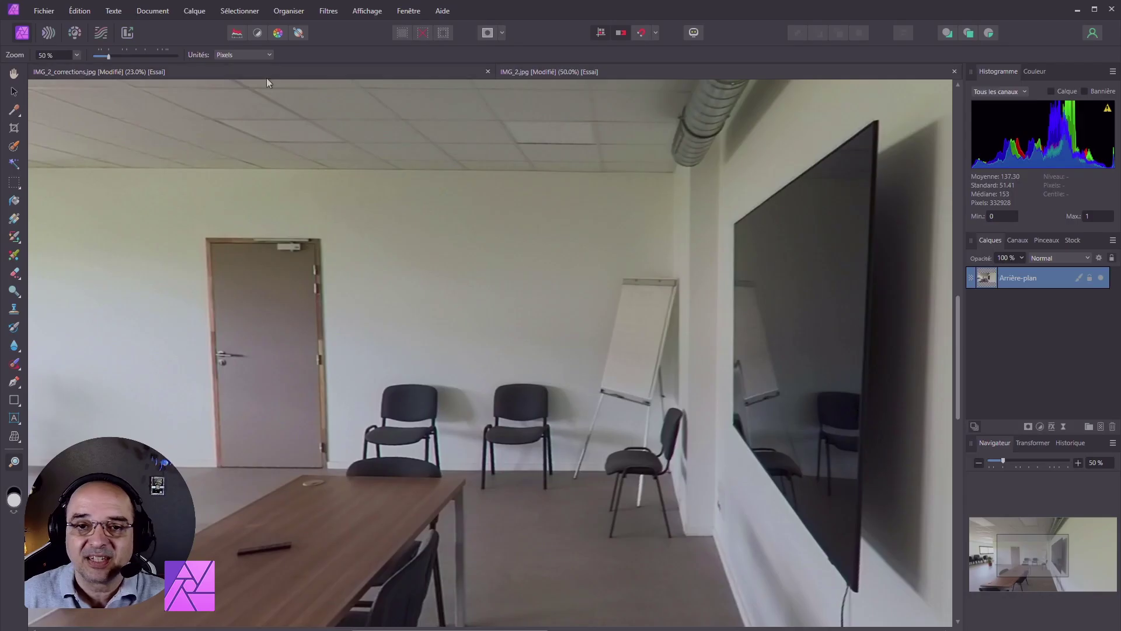
left_click(43, 10)
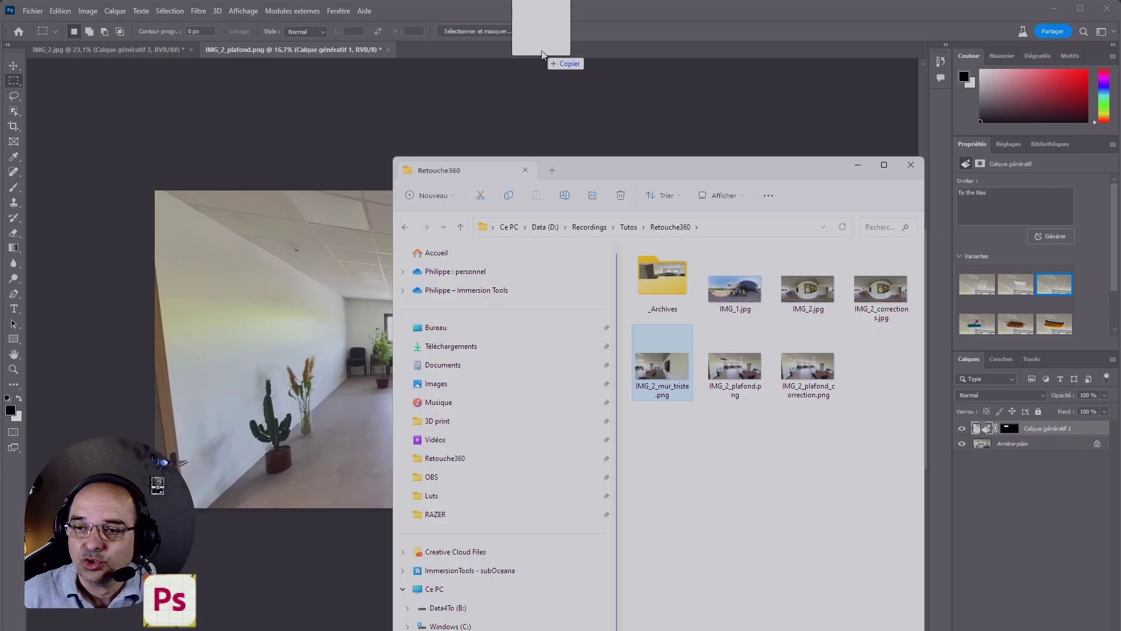
left_click_drag(541, 55, 543, 54)
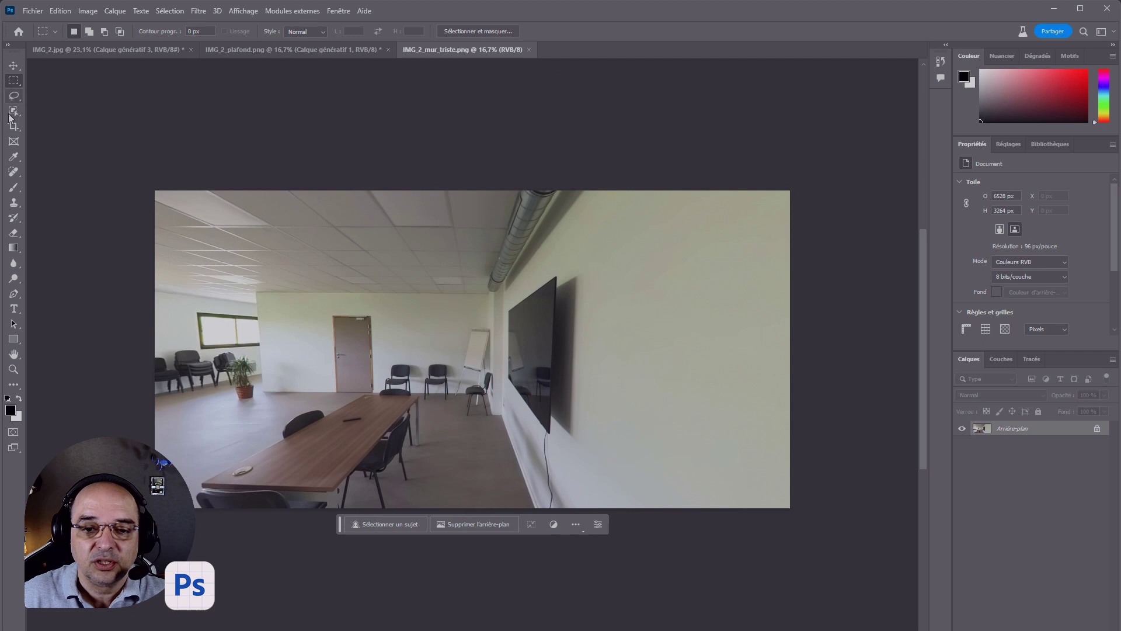
Generate a forest painting in a back-wall selection above the chairs and quick-export it as PNG
left_click_drag(381, 308, 462, 356)
left_click(312, 374)
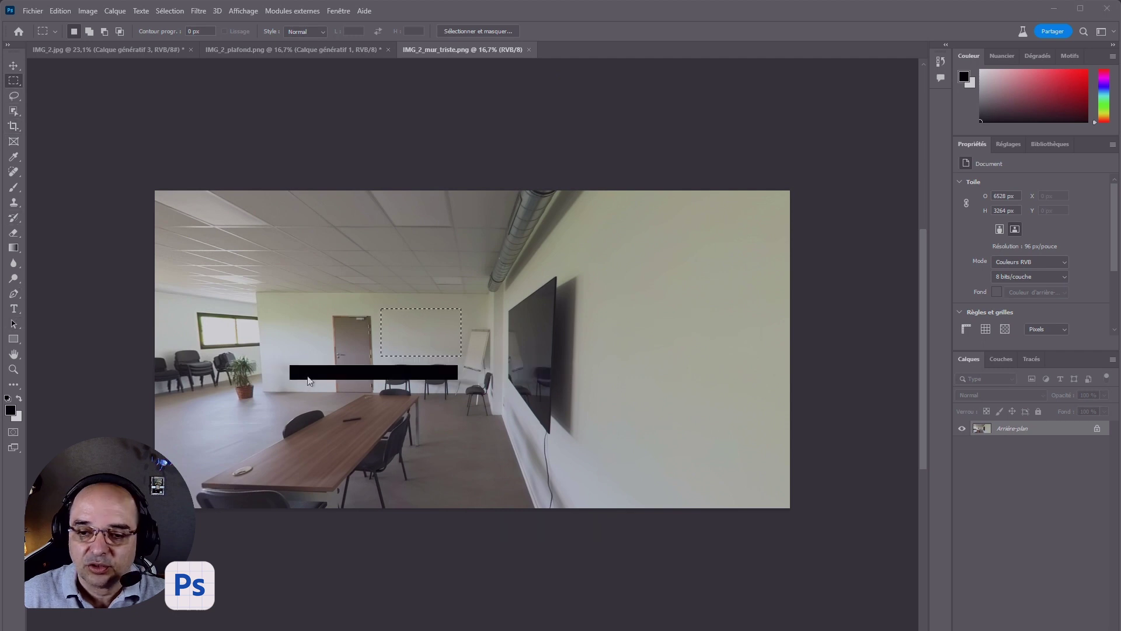
key("Return")
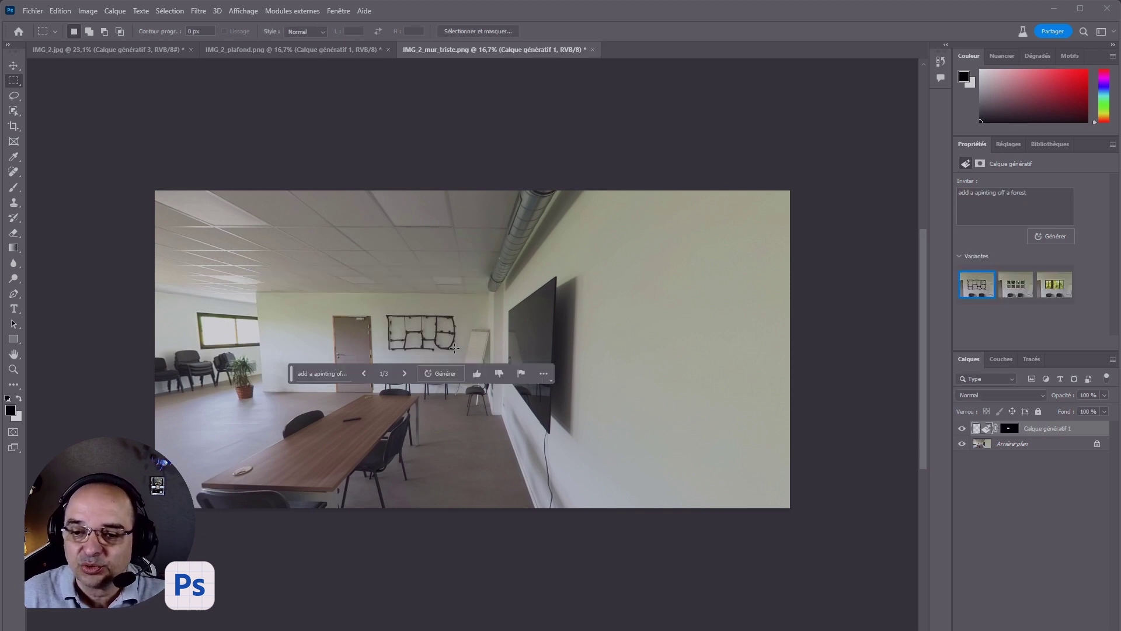
left_click(405, 374)
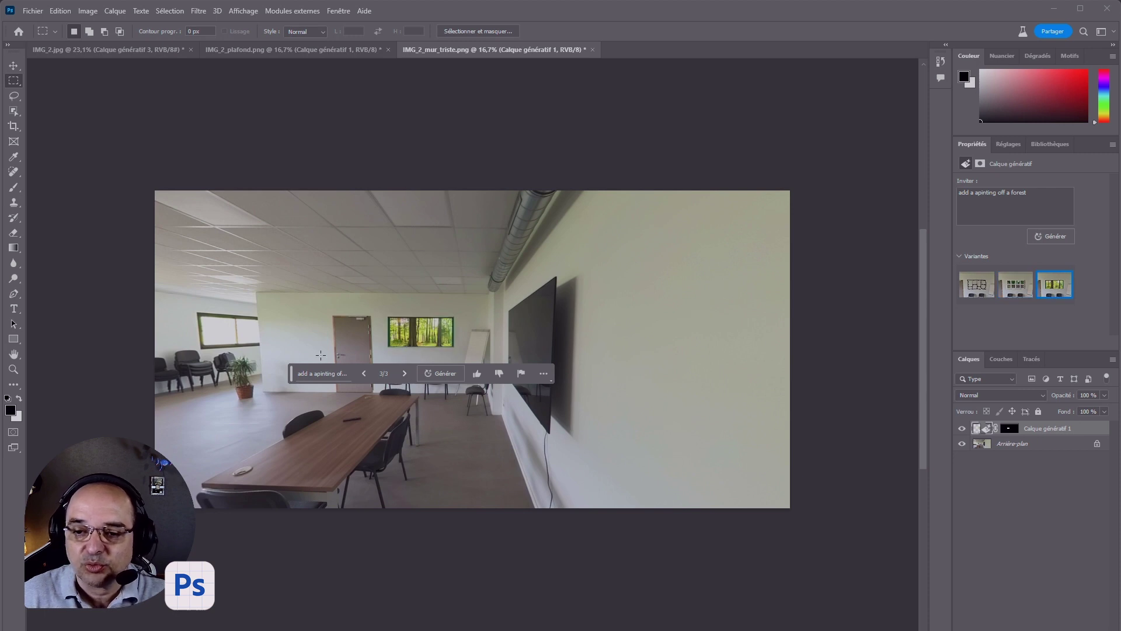
left_click(32, 11)
mouse_move(49, 216)
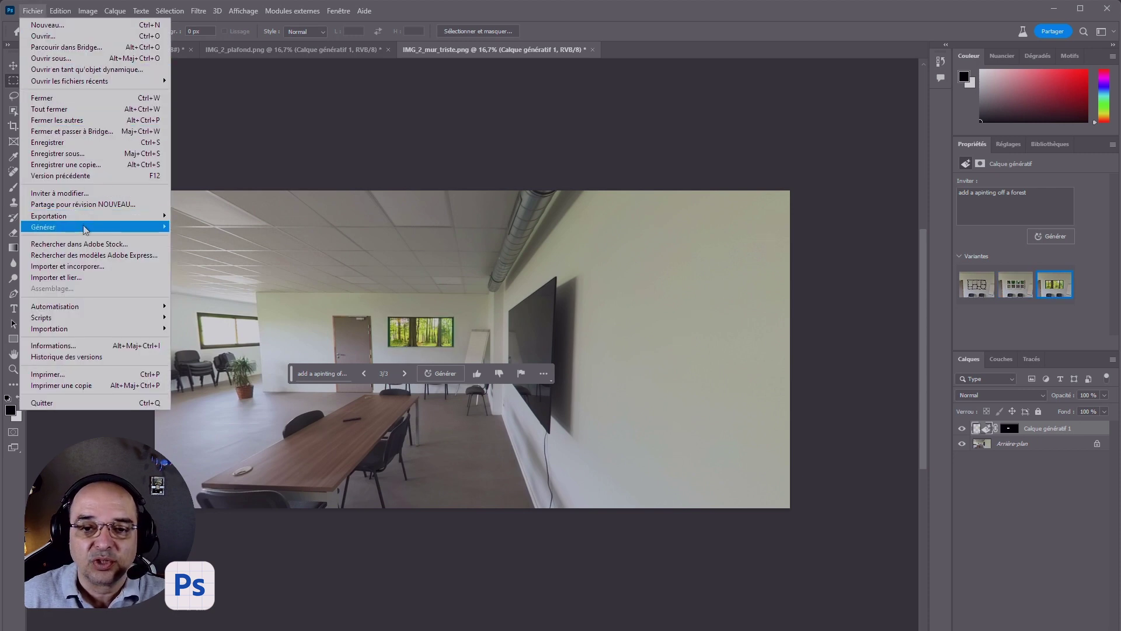
left_click(235, 220)
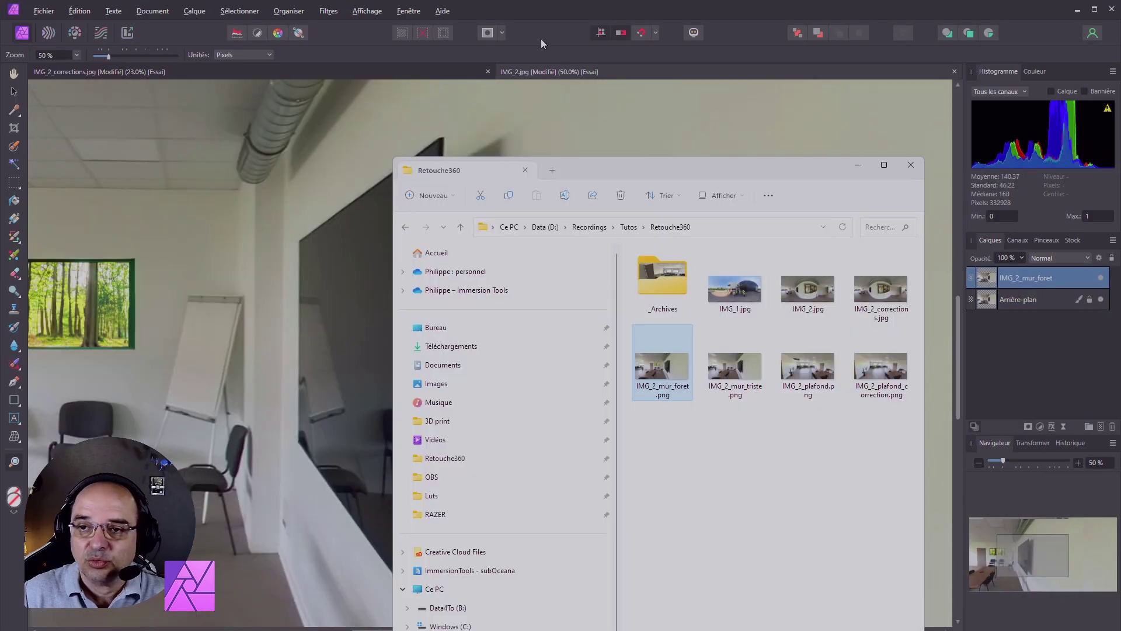
Fit the forest-wall image to the canvas and merge it into the background layer
left_click(520, 37)
scroll(264, 433, "down", 3)
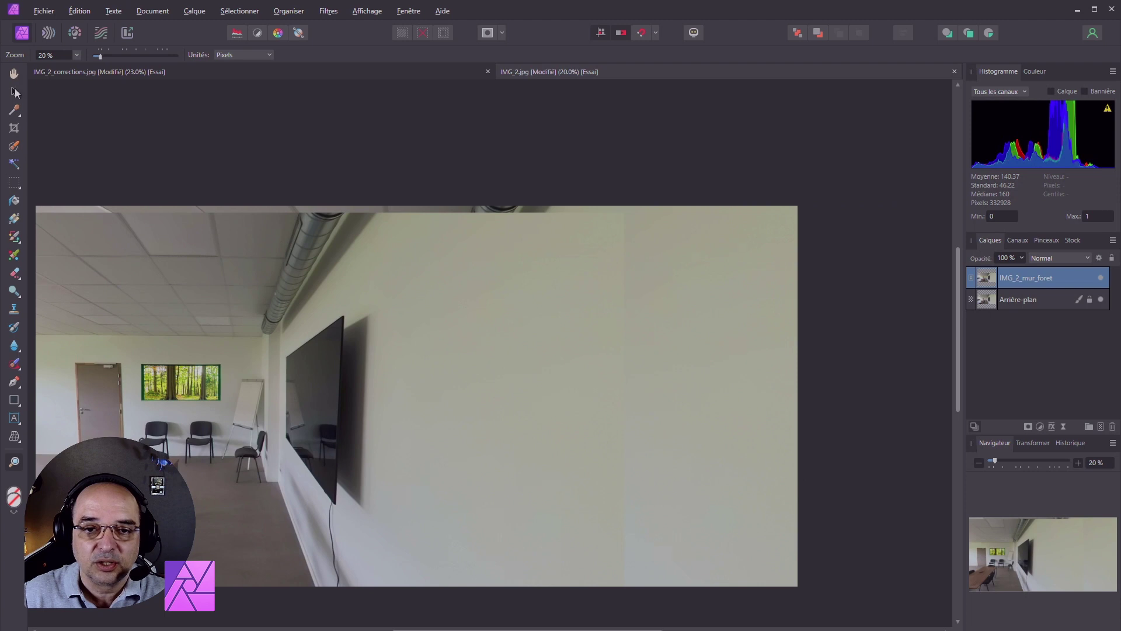
left_click(15, 91)
right_click(195, 342)
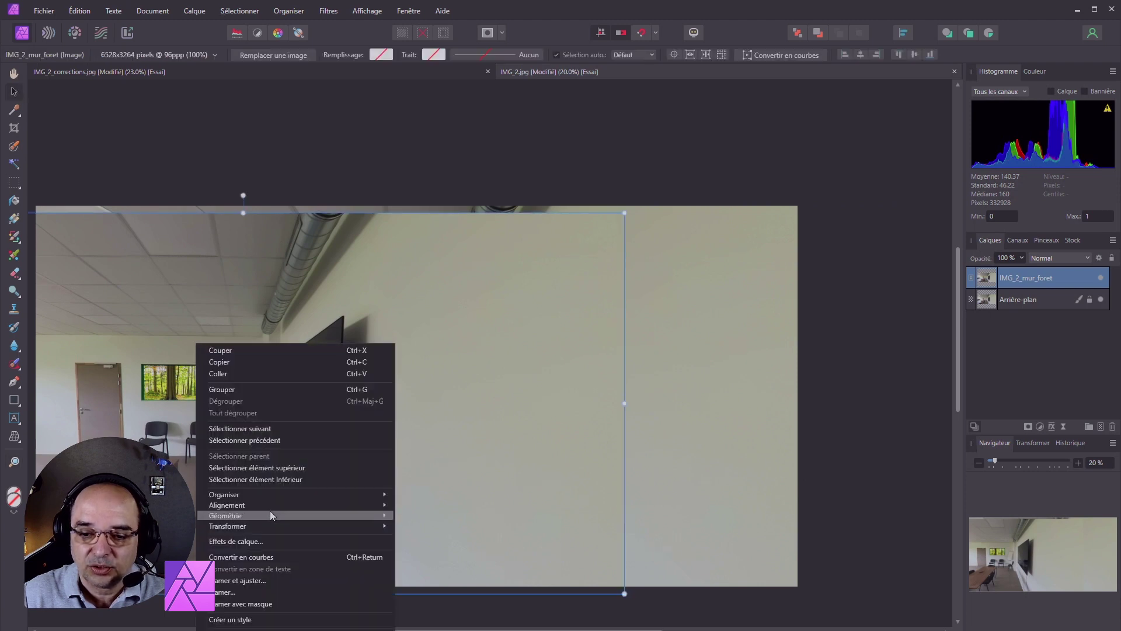
left_click(355, 600)
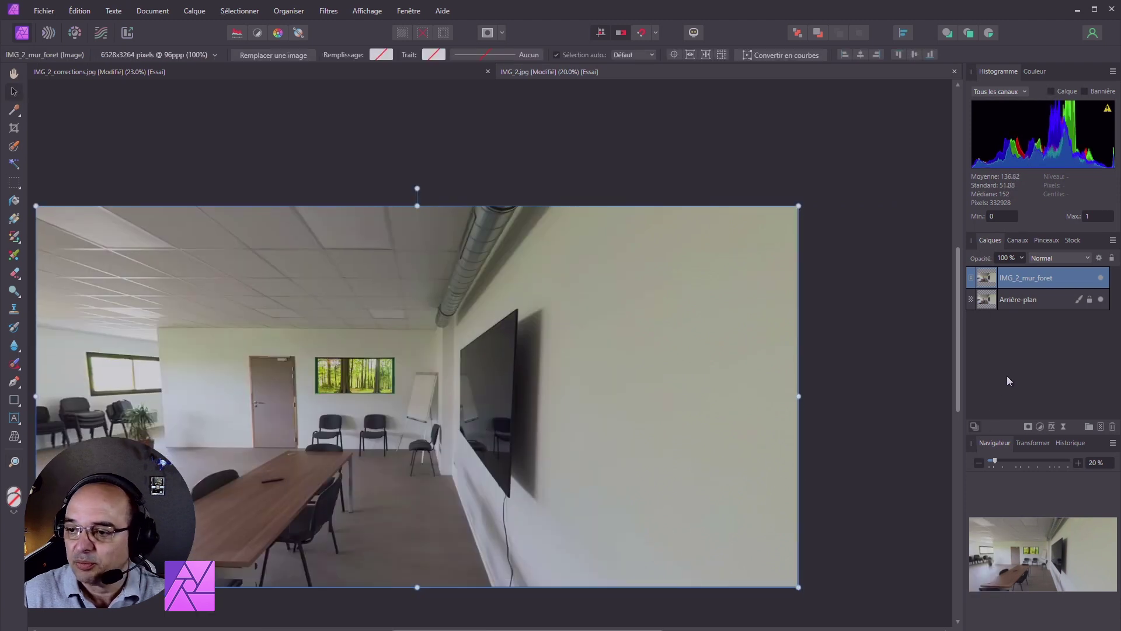
right_click(1064, 278)
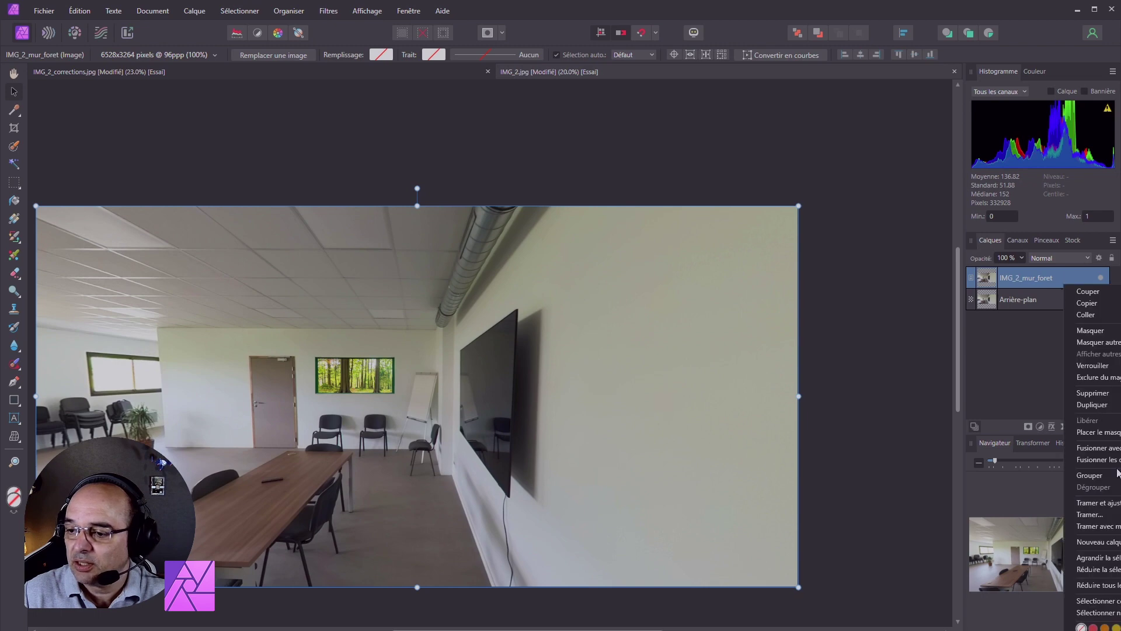
left_click(1086, 409)
Turn the 360° live projection to the chair-lined back wall and export it as IMG_2_rangement.png
left_click(186, 11)
mouse_move(224, 213)
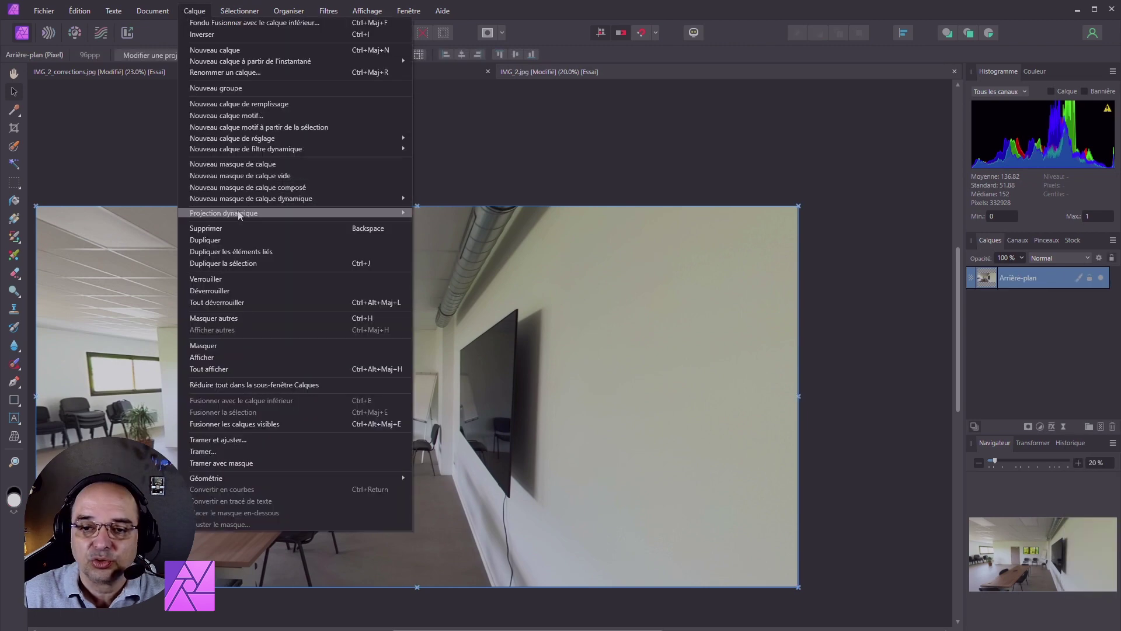
left_click(447, 225)
mouse_move(327, 374)
left_mouse_down()
mouse_move(201, 395)
mouse_move(169, 388)
left_mouse_up()
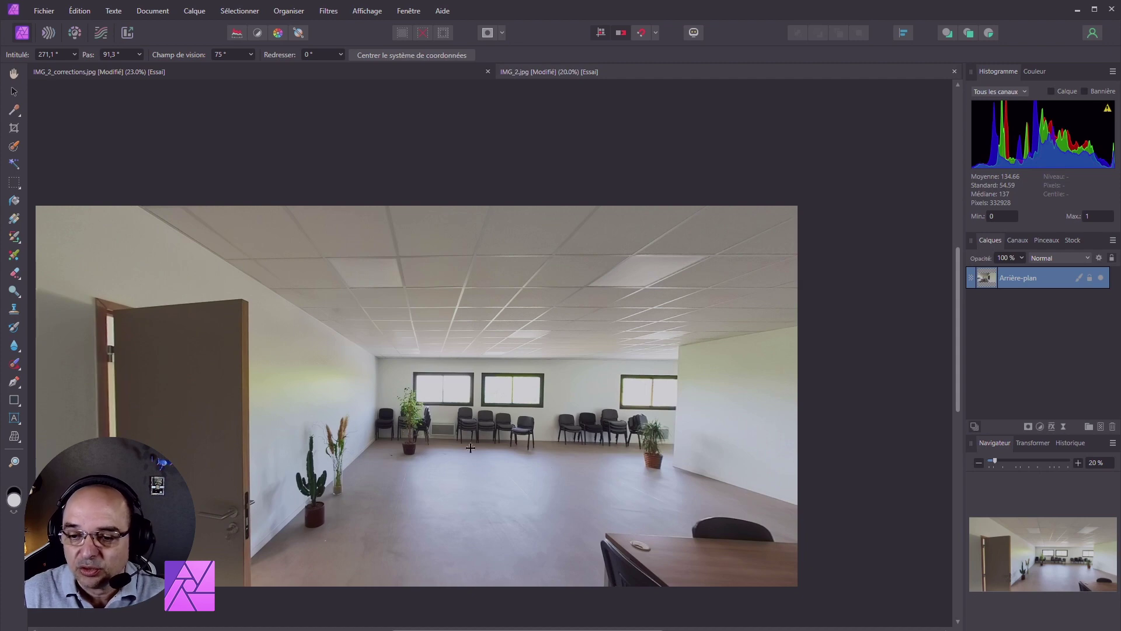
left_click(44, 11)
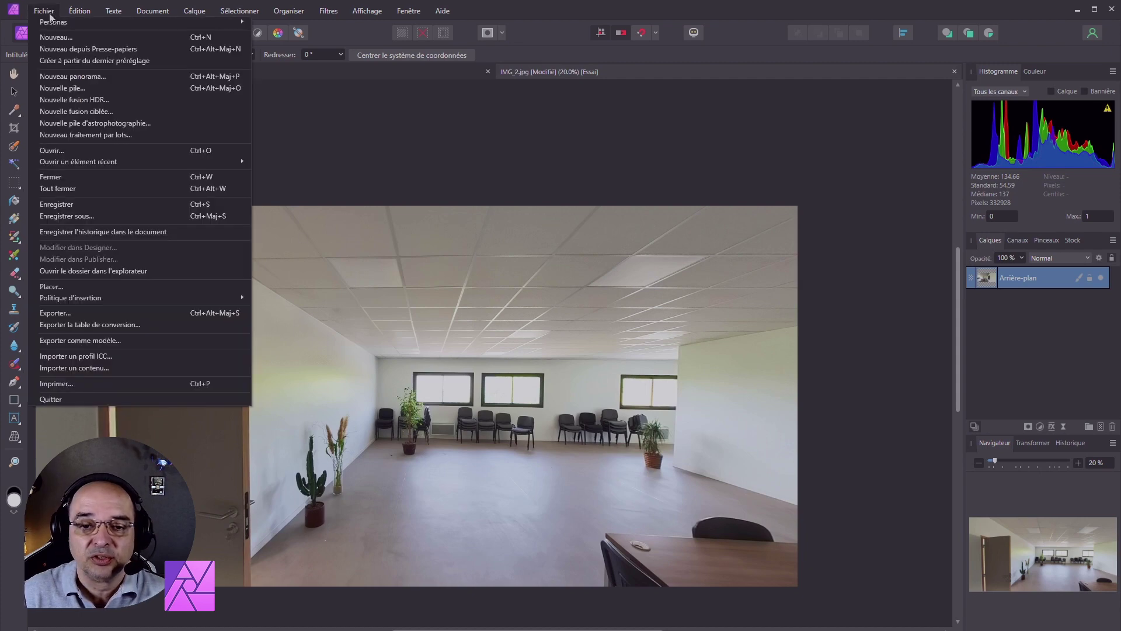
left_click(108, 311)
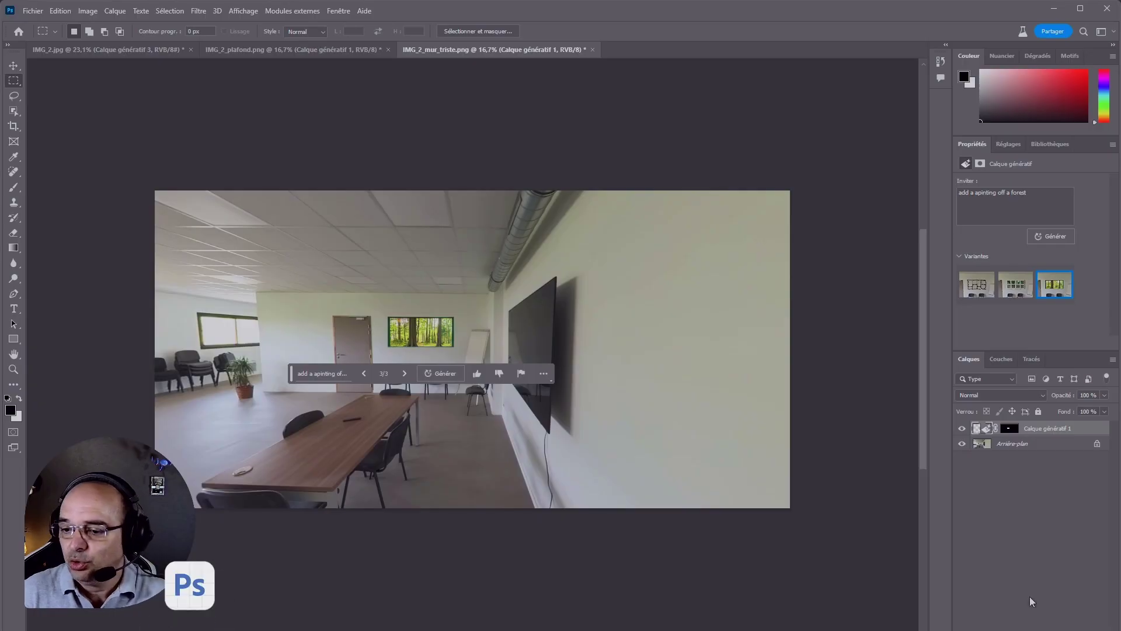
key("alt+Tab")
Open IMG_2_rangement.png, fill the middle chairs with 'align the chairs', and keep variant 2 of 3
left_click_drag(689, 435, 654, 51)
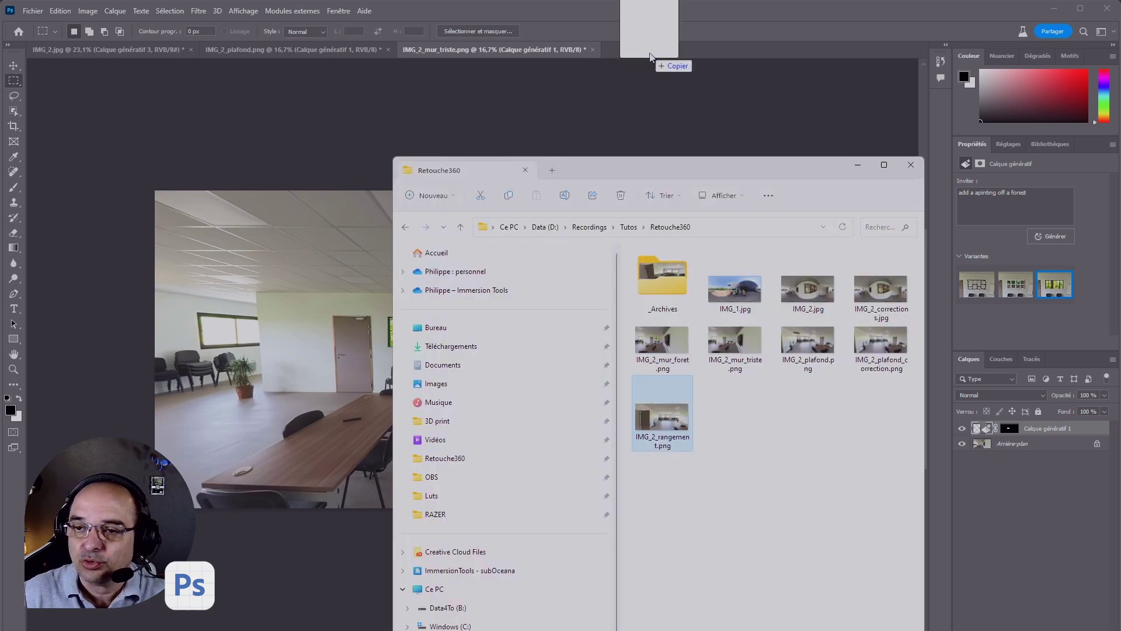
left_click_drag(500, 355, 587, 401)
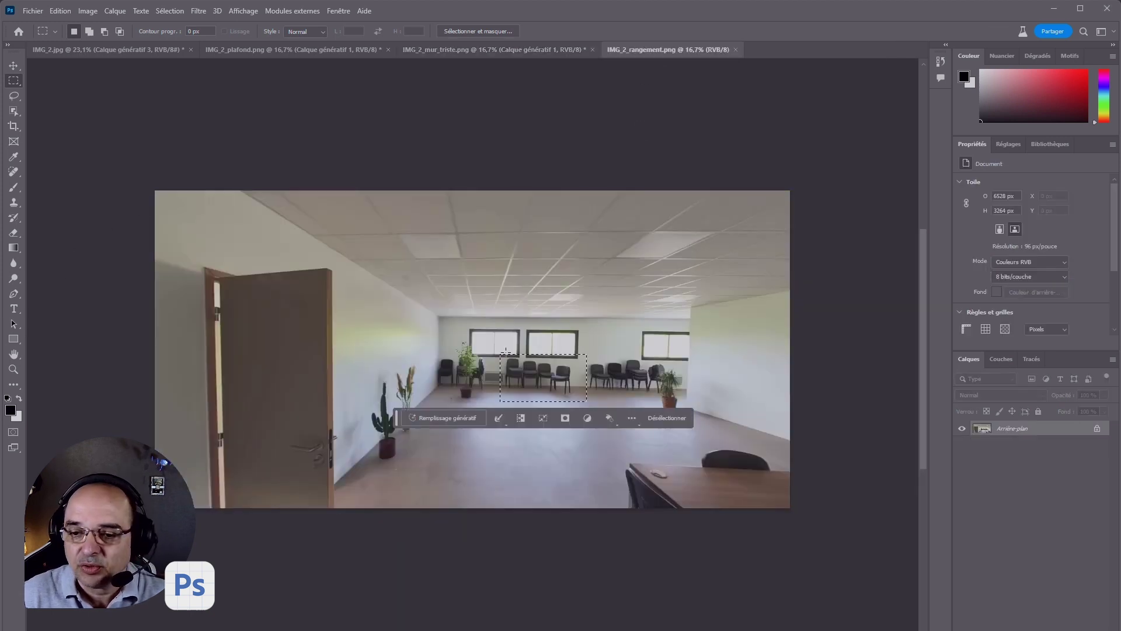
left_click(446, 419)
type("a")
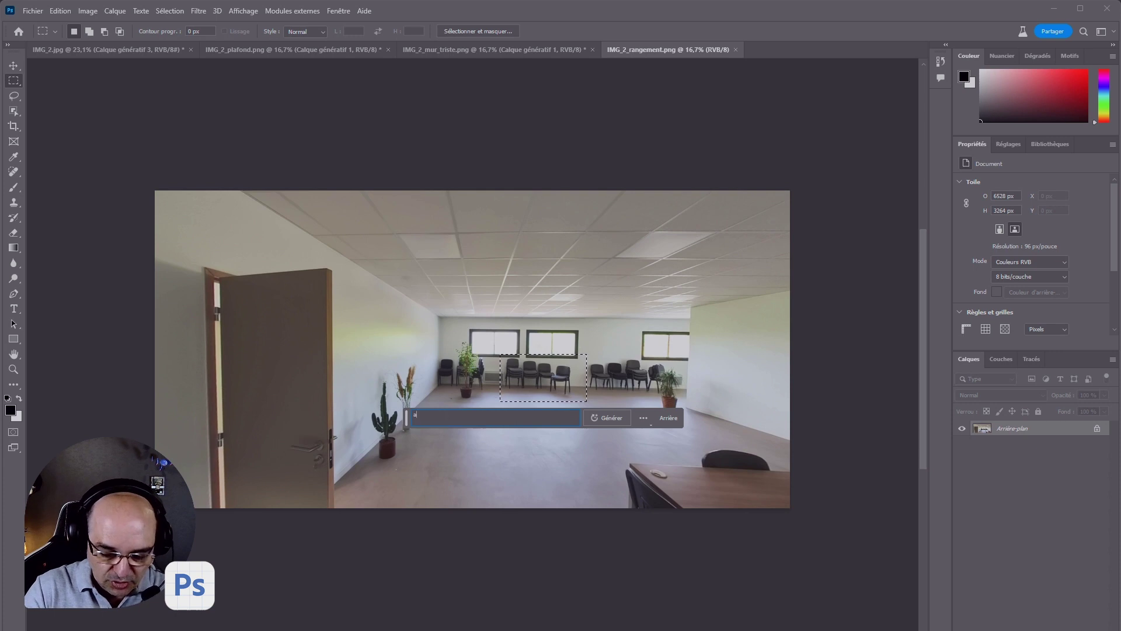
type("lign the c")
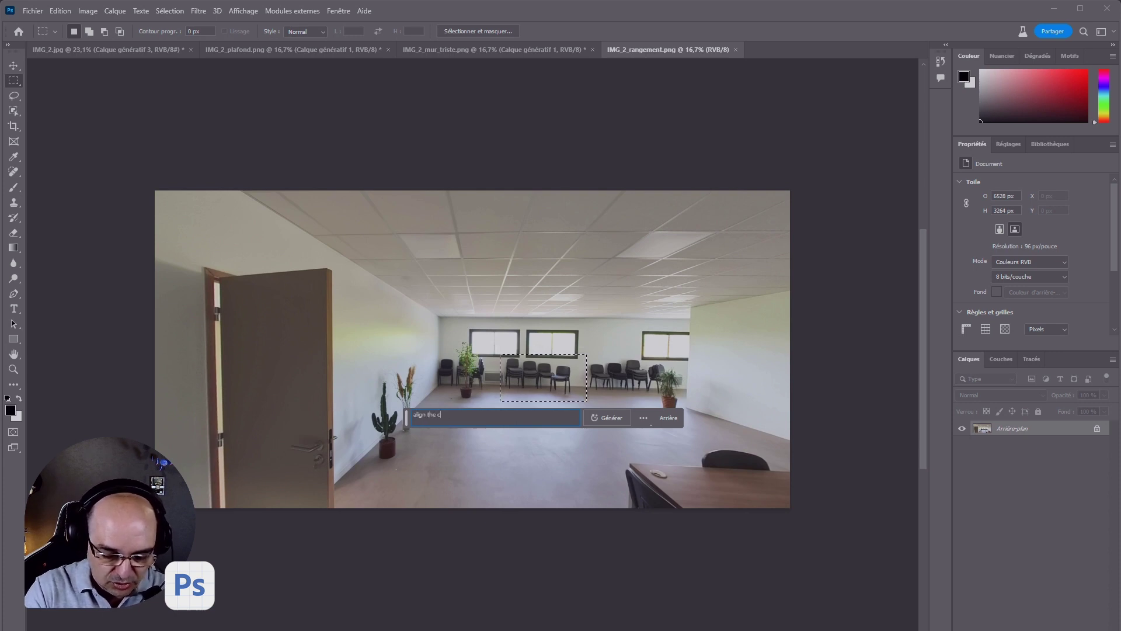
type("hairs")
key("Return")
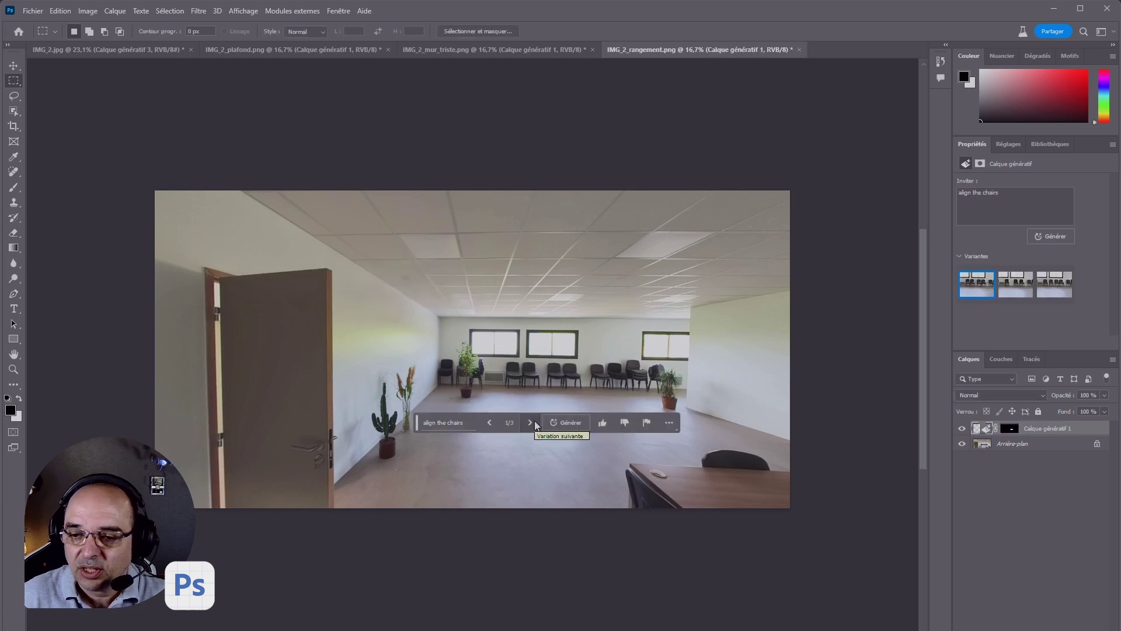
left_click(530, 422)
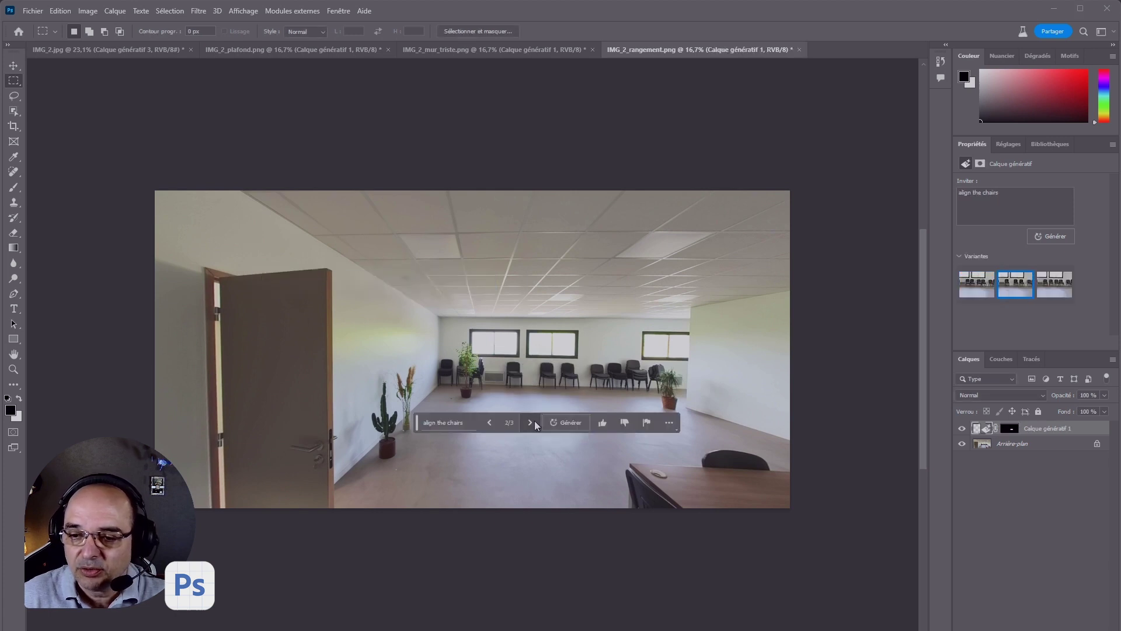
left_click(533, 423)
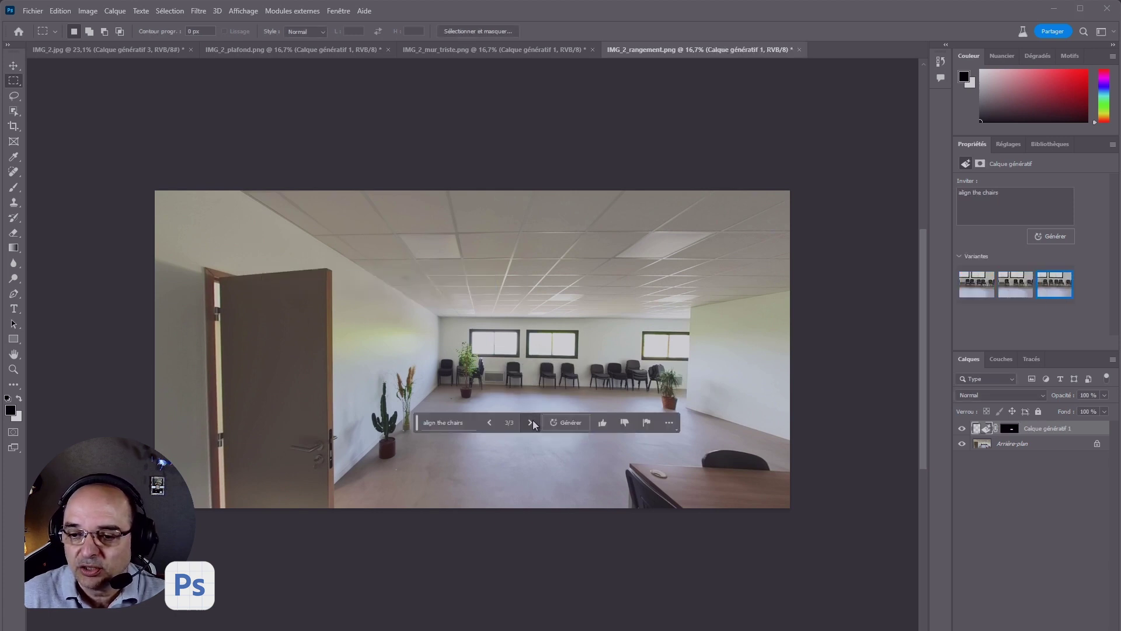
left_click(489, 423)
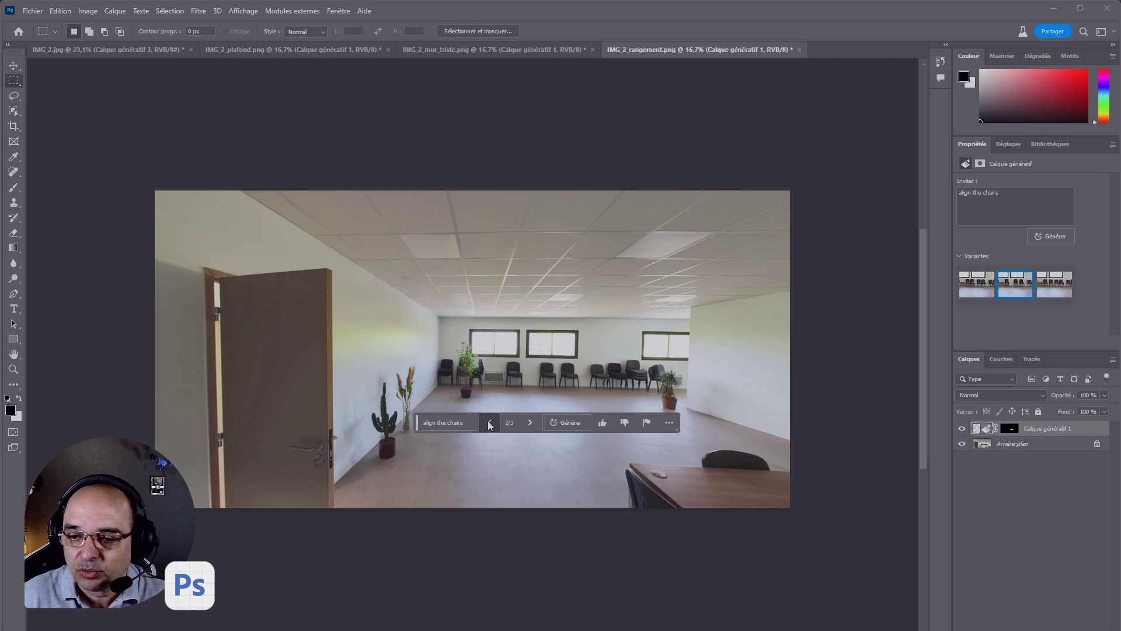
left_click(530, 424)
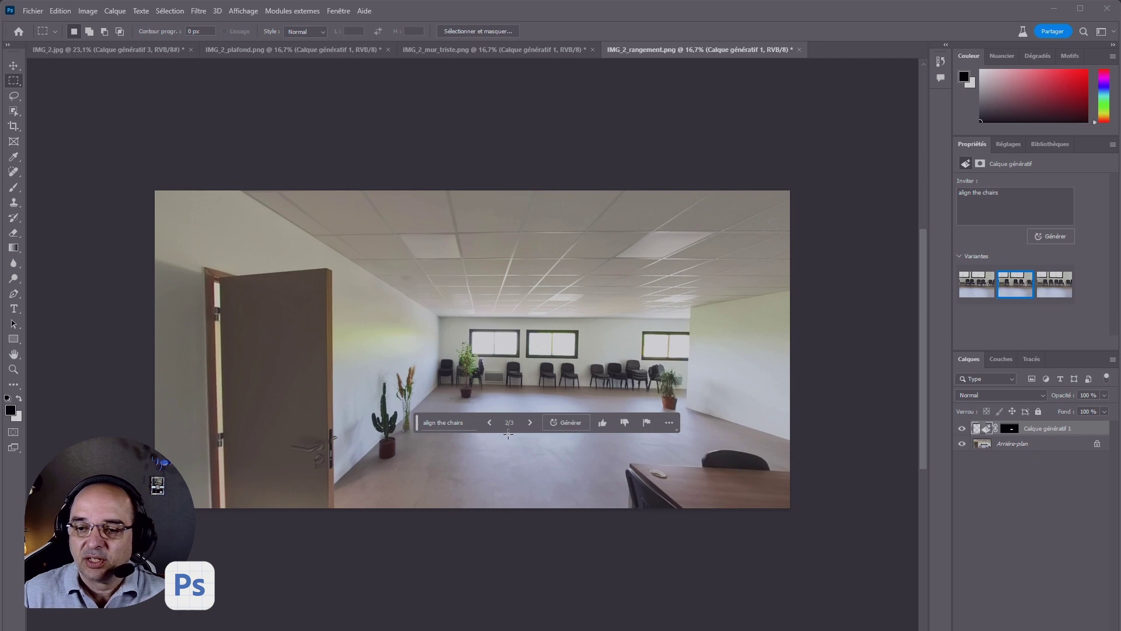
left_click_drag(416, 428, 351, 480)
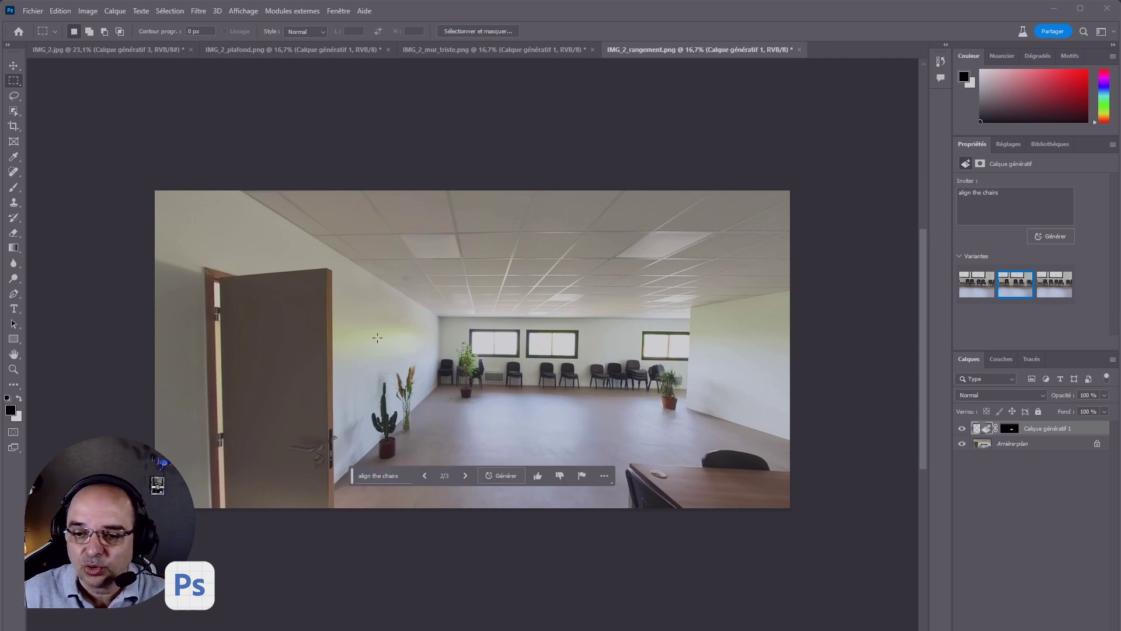
Select the left corner by the potted plants and generate 'add a small sofa on the left', showing variant 3
left_click_drag(359, 296, 470, 435)
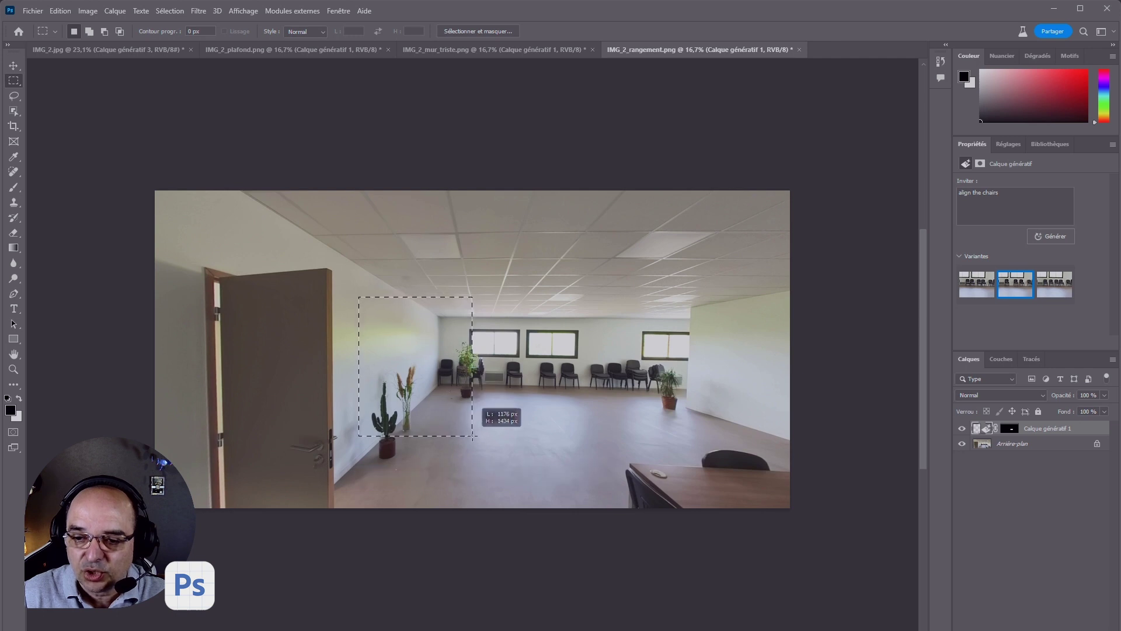
left_click(315, 452)
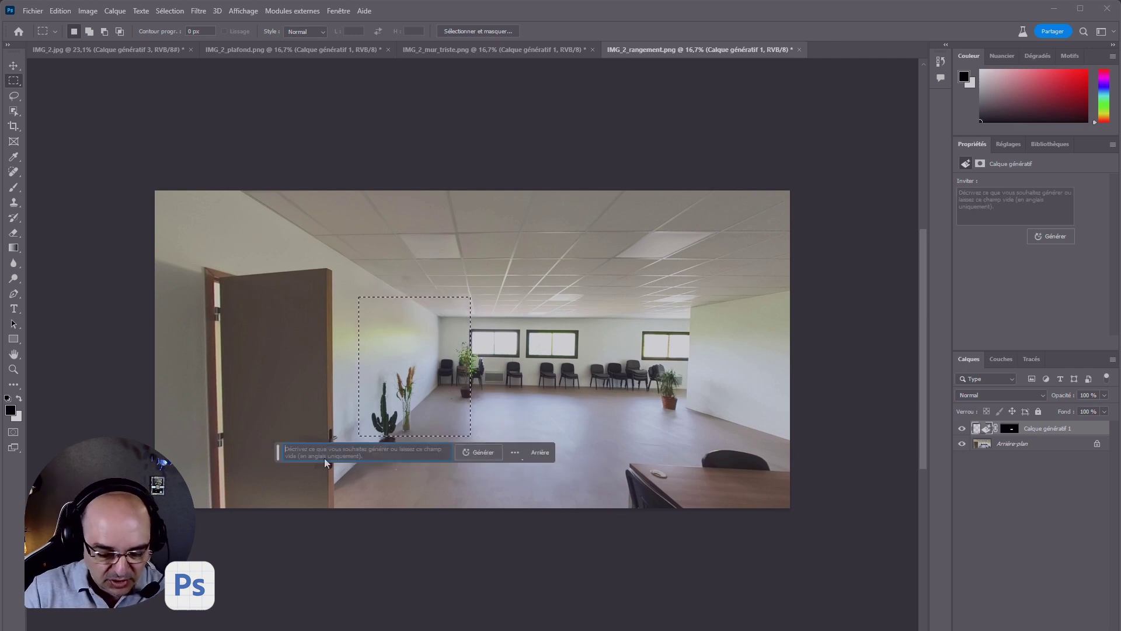
left_click_drag(366, 344, 543, 454)
type("add a small sofa")
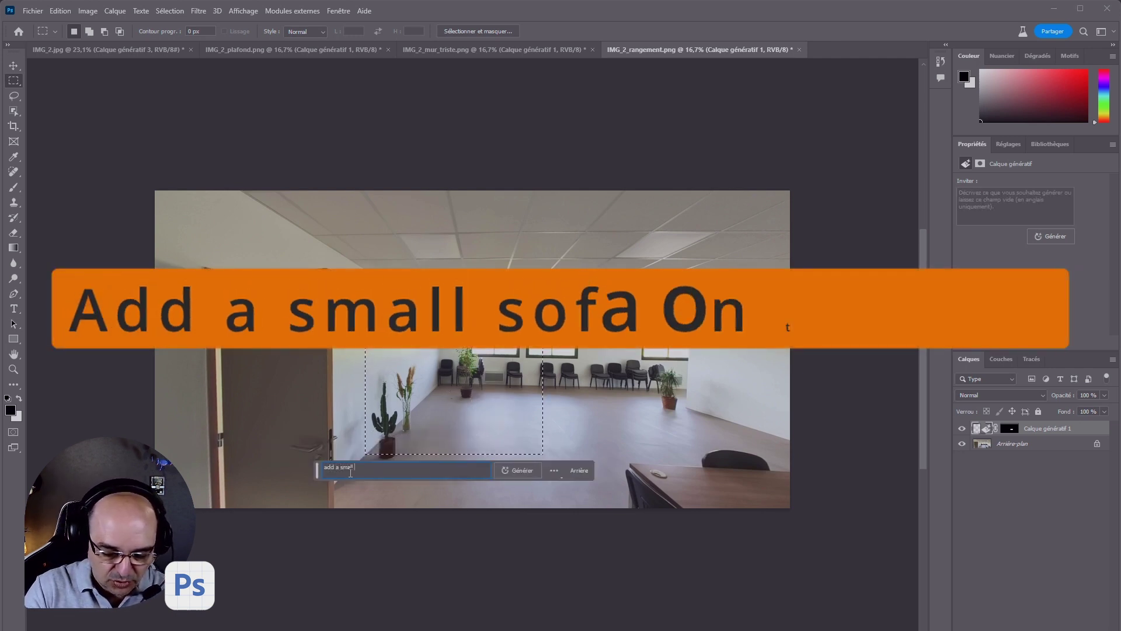
type(" on the lef")
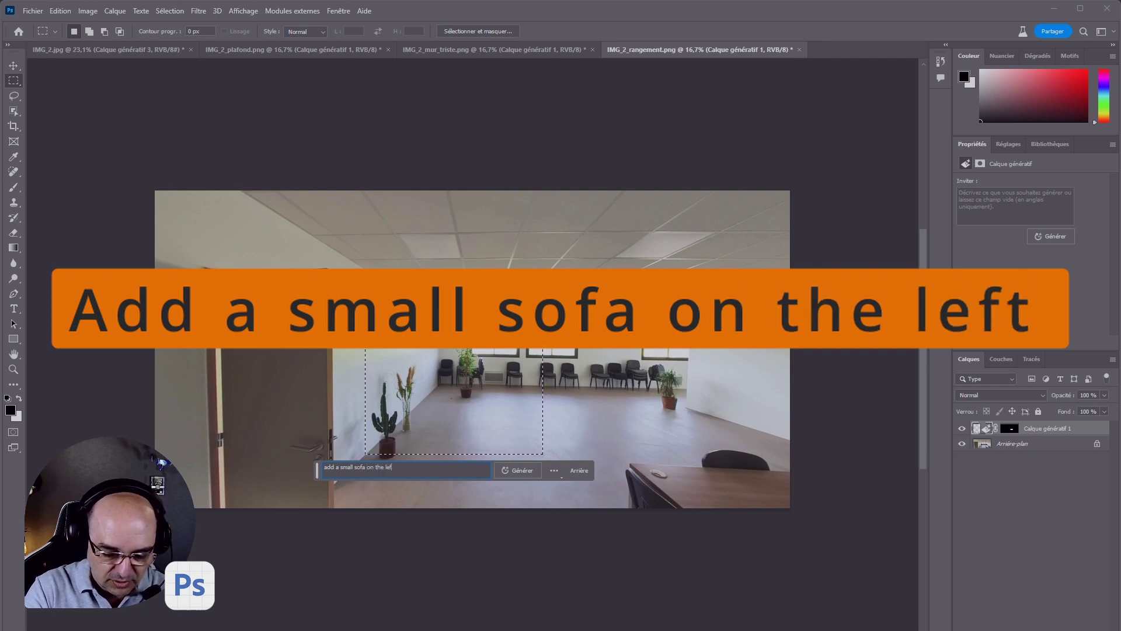
key("Return")
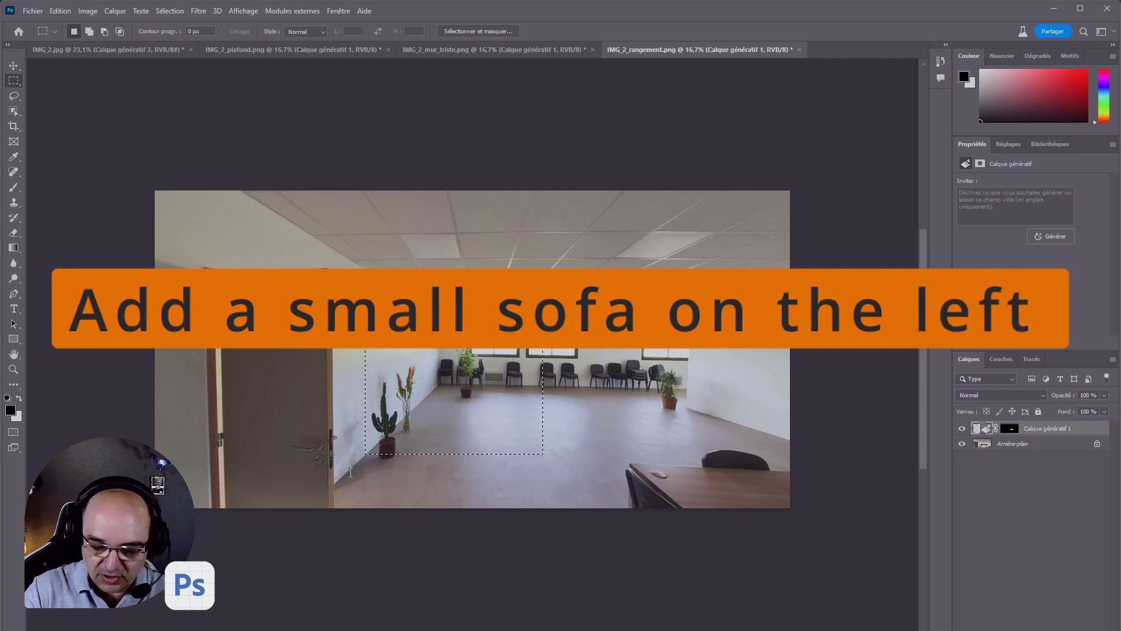
left_click(438, 474)
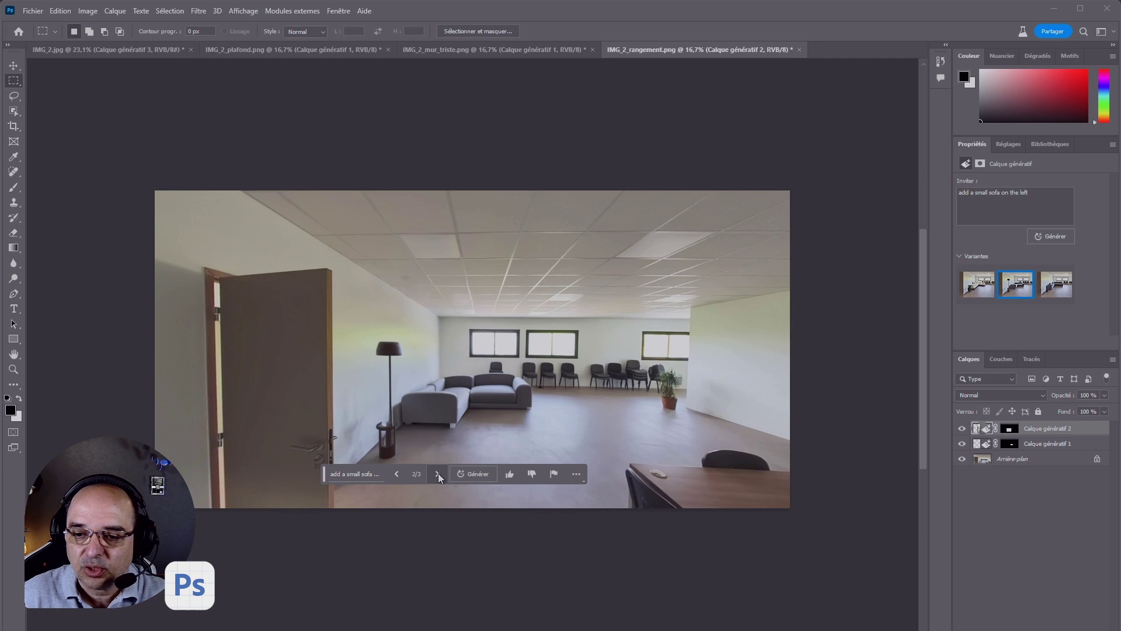
left_click(438, 476)
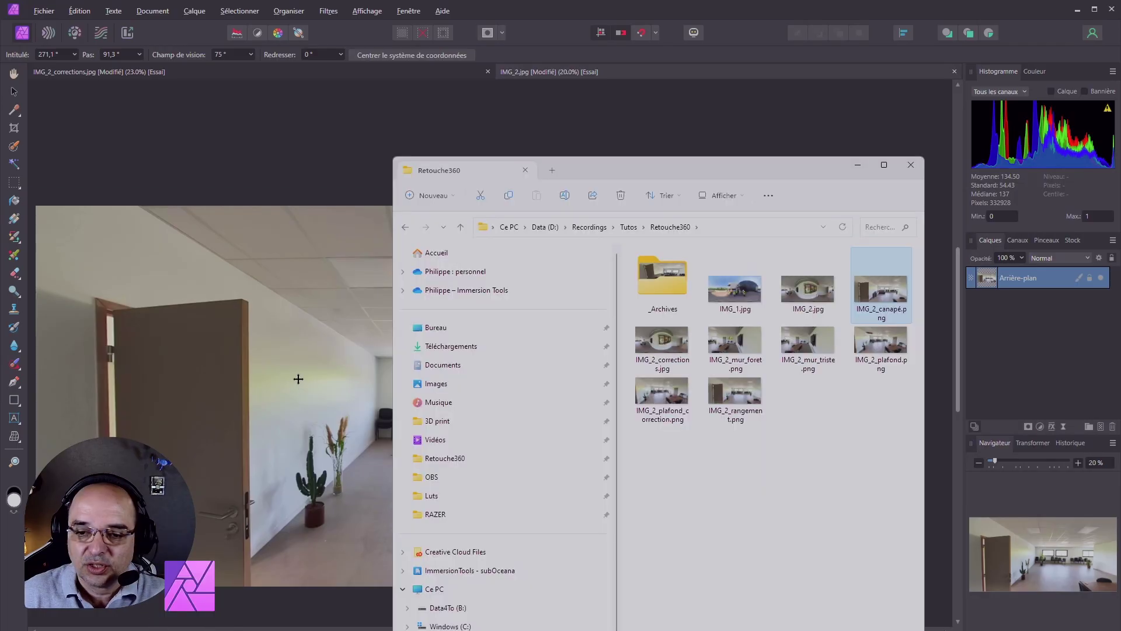
Drop IMG_2_canapé onto the canvas, align and merge it down, then orbit to check the sofa
left_click_drag(876, 280, 298, 379)
right_click(238, 388)
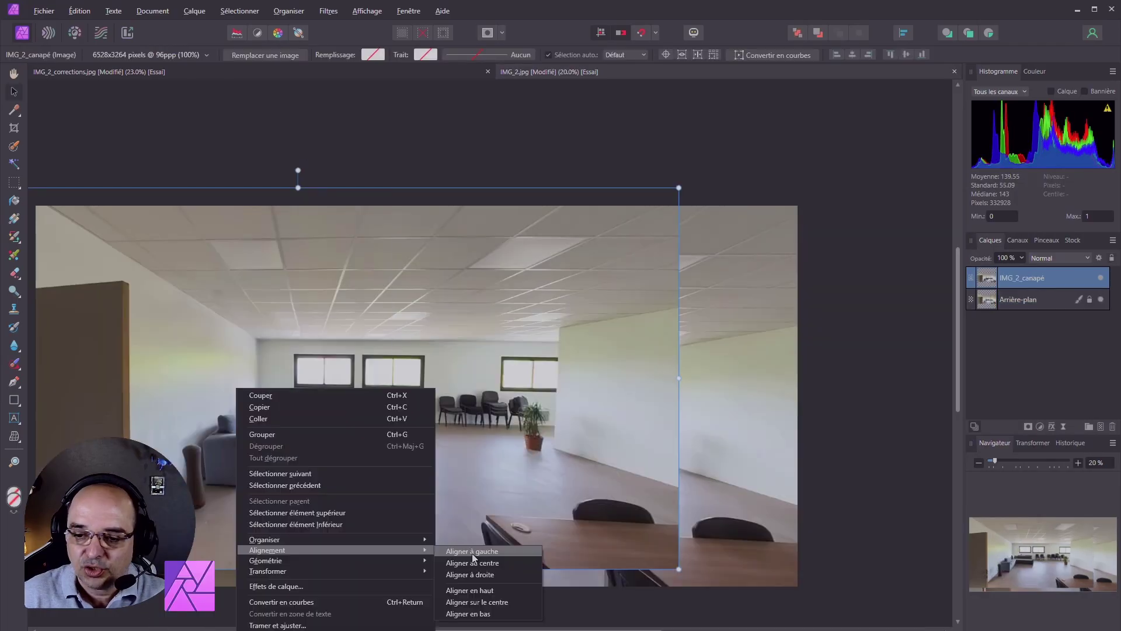
left_click(473, 558)
right_click(1069, 278)
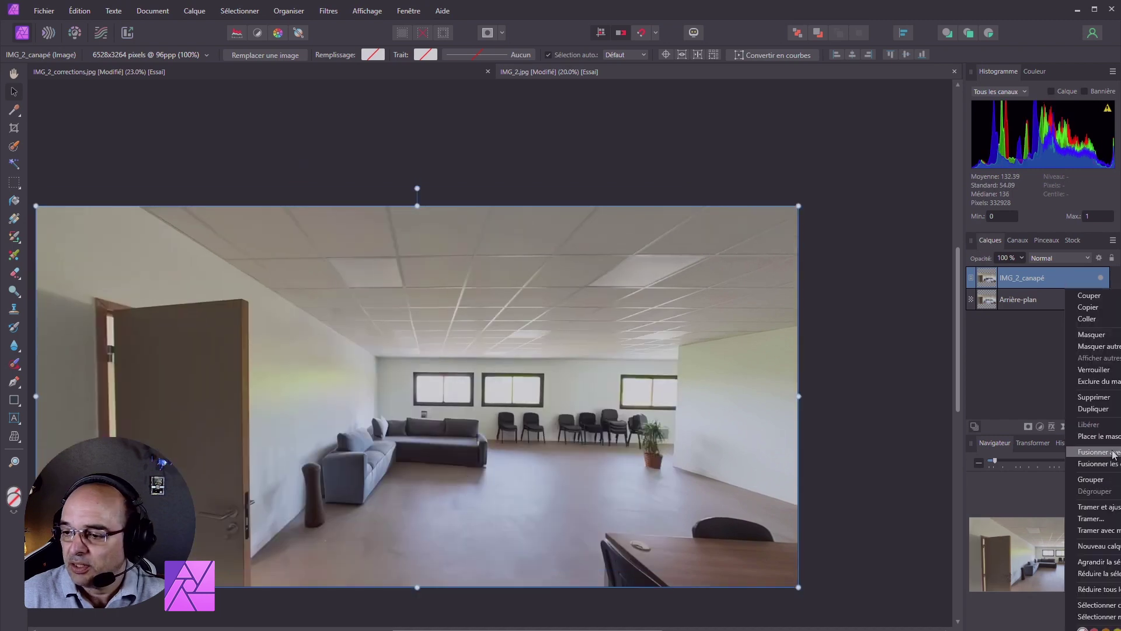
left_click(1092, 458)
mouse_move(378, 487)
left_mouse_down()
mouse_move(638, 432)
mouse_move(438, 316)
left_mouse_up()
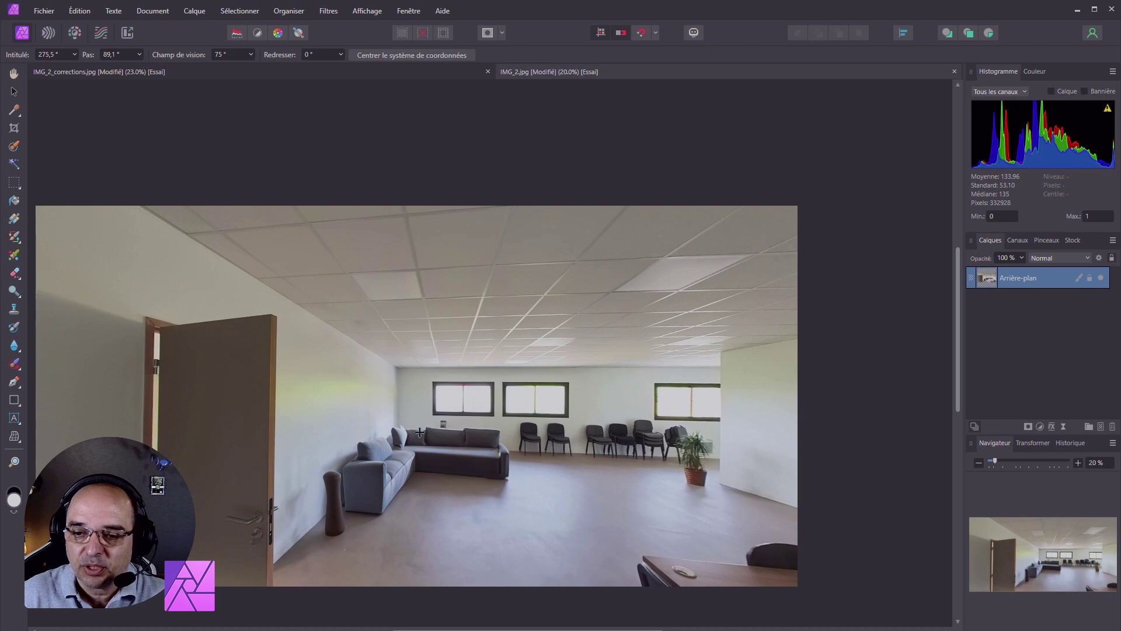
mouse_move(399, 473)
left_mouse_down()
mouse_move(416, 511)
mouse_move(225, 566)
mouse_move(226, 556)
mouse_move(439, 484)
left_mouse_up()
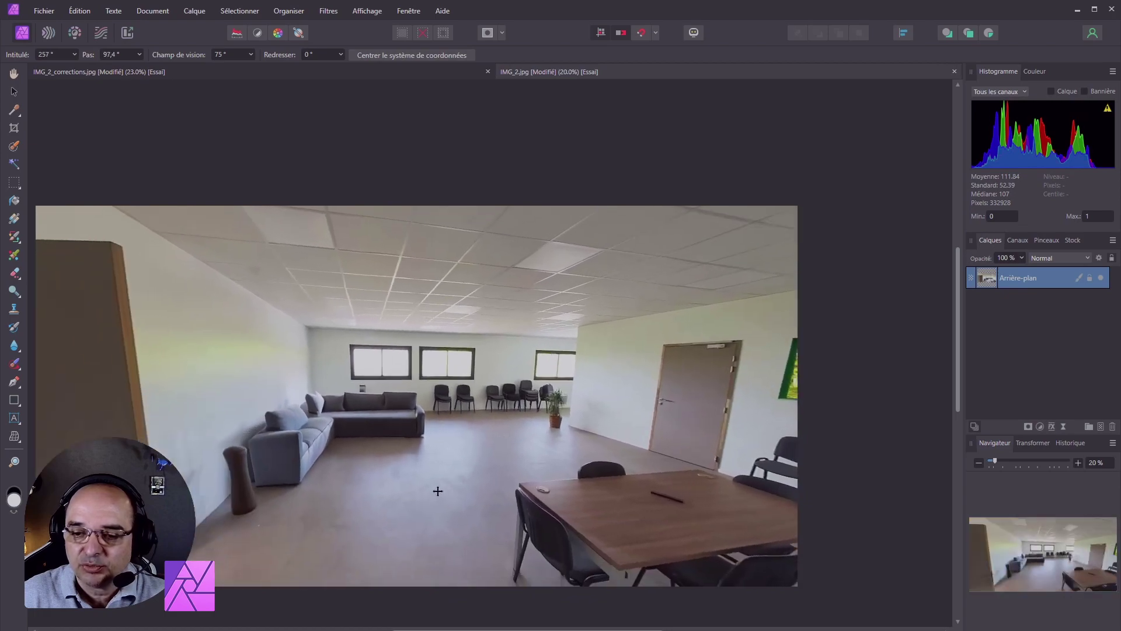